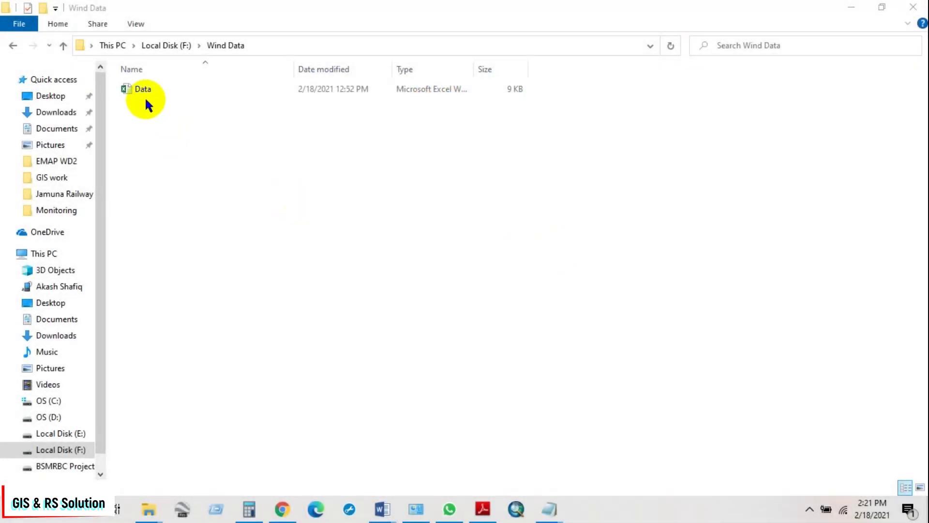
Step: Open the Data workbook from the Wind Data folder in Excel, maximized, and make the header cells A1:E1 bold
double_click(153, 91)
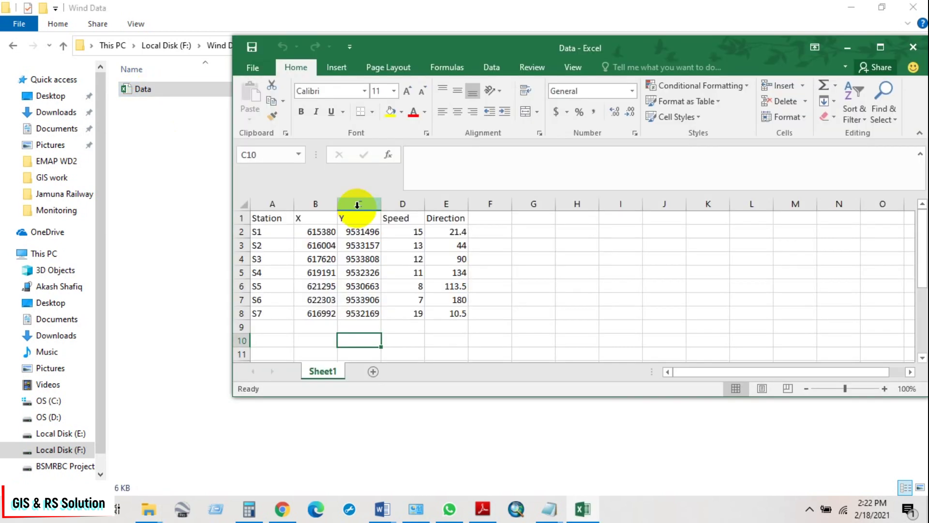
double_click(680, 44)
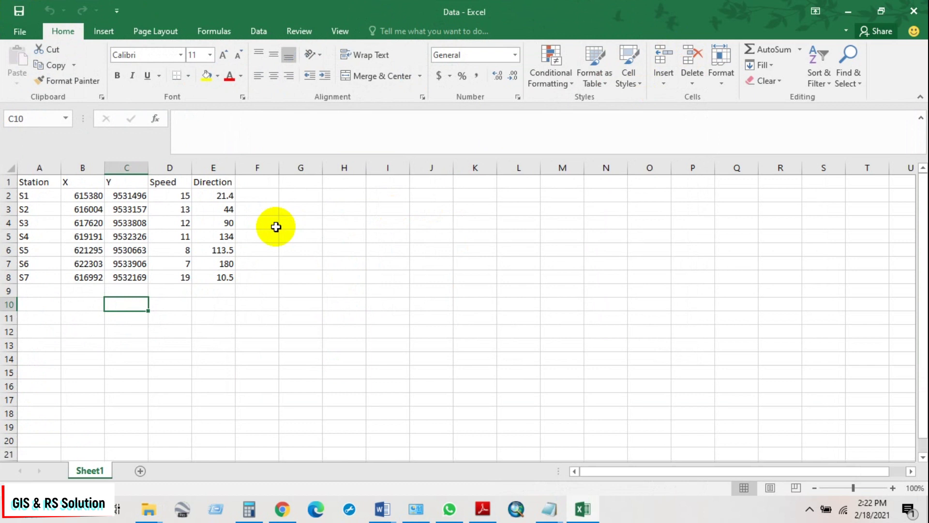
drag(30, 182, 226, 182)
click(117, 75)
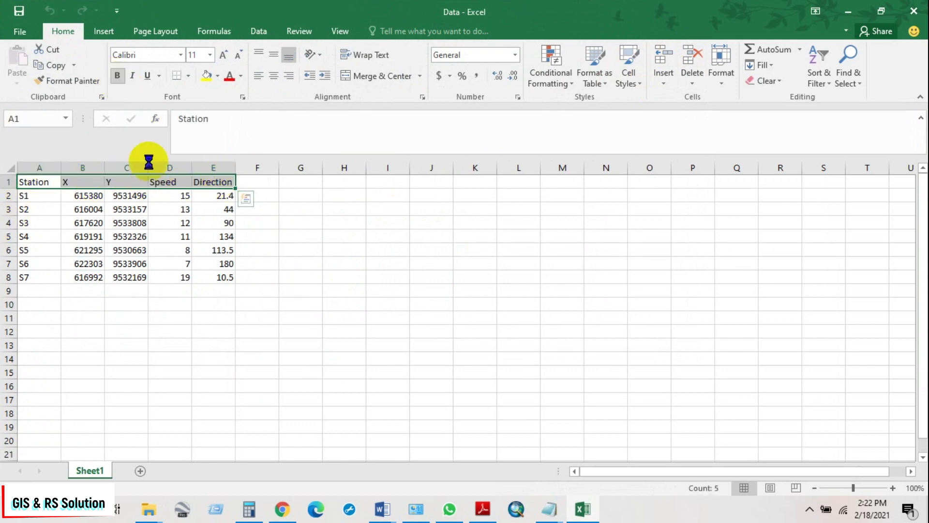
click(161, 230)
Step: Review the header cells Station, X, Y, Speed and Direction in row 1 one by one
click(32, 183)
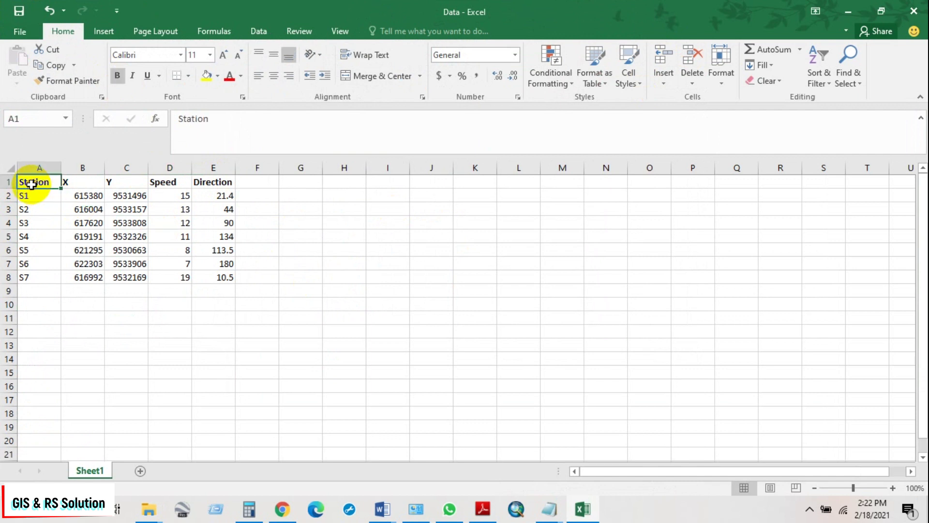
click(81, 184)
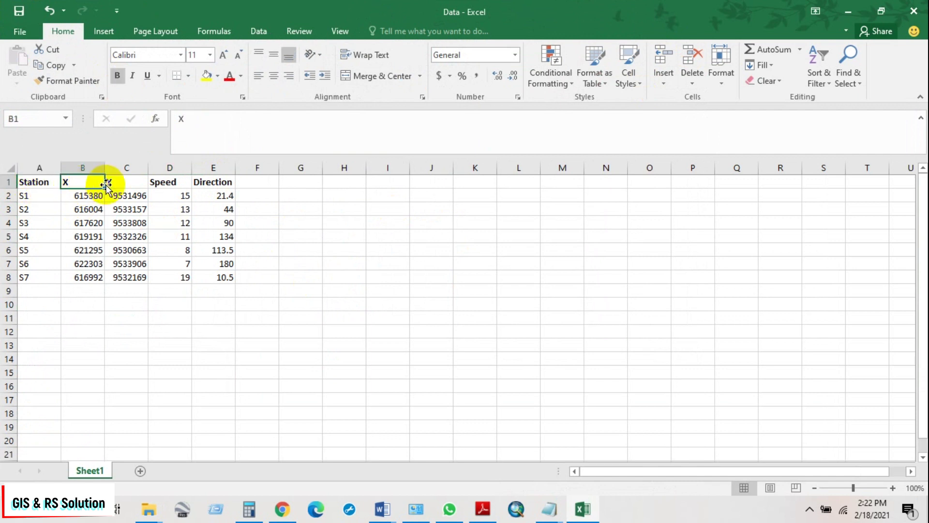
click(122, 183)
click(177, 183)
click(210, 183)
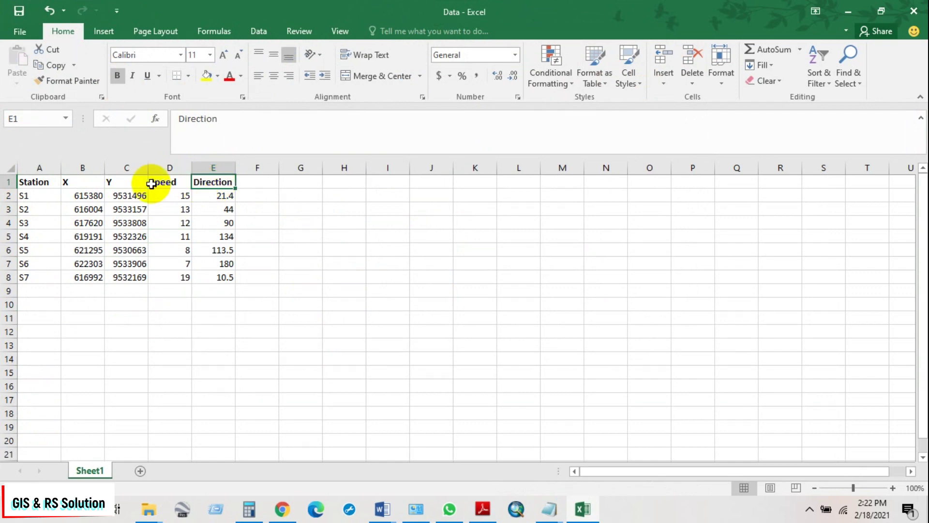
Step: Save a copy of the workbook as Data in CSV (MS-DOS) format in the Wind Data folder
click(18, 34)
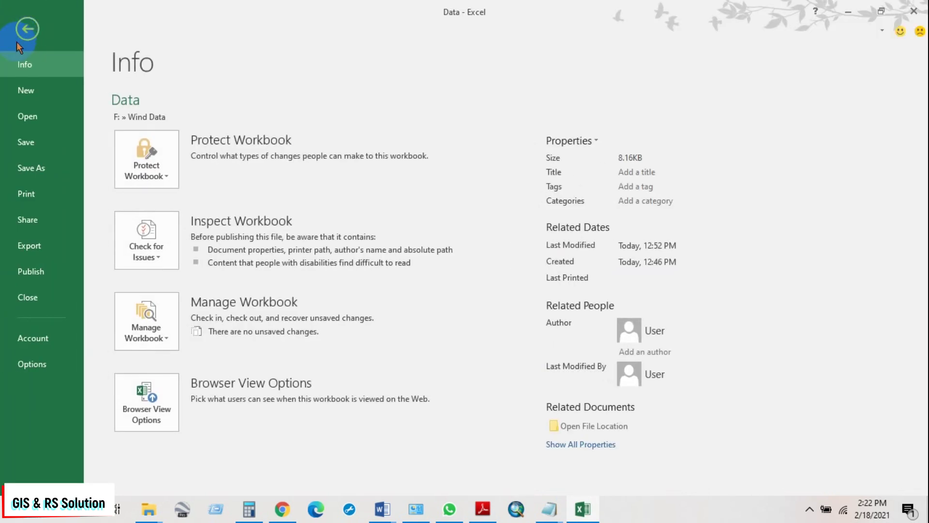
click(37, 170)
click(150, 254)
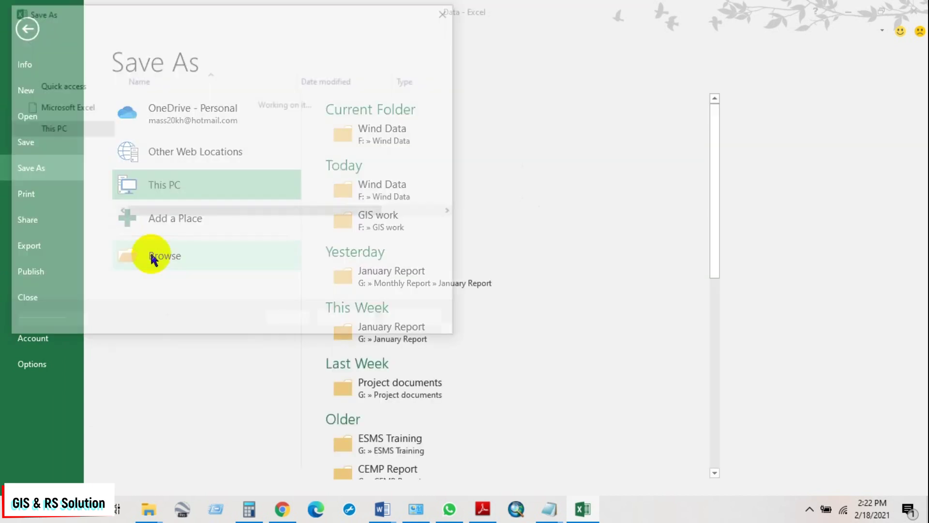
click(135, 250)
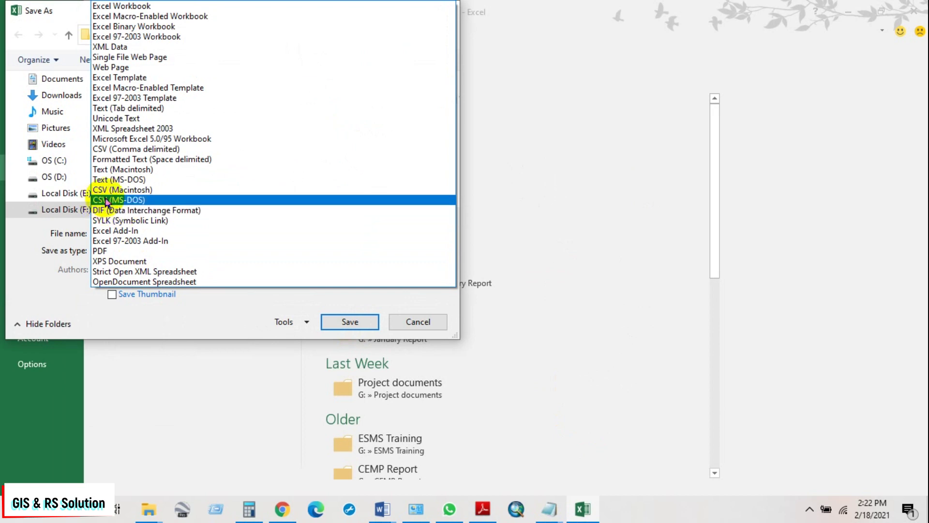
click(134, 200)
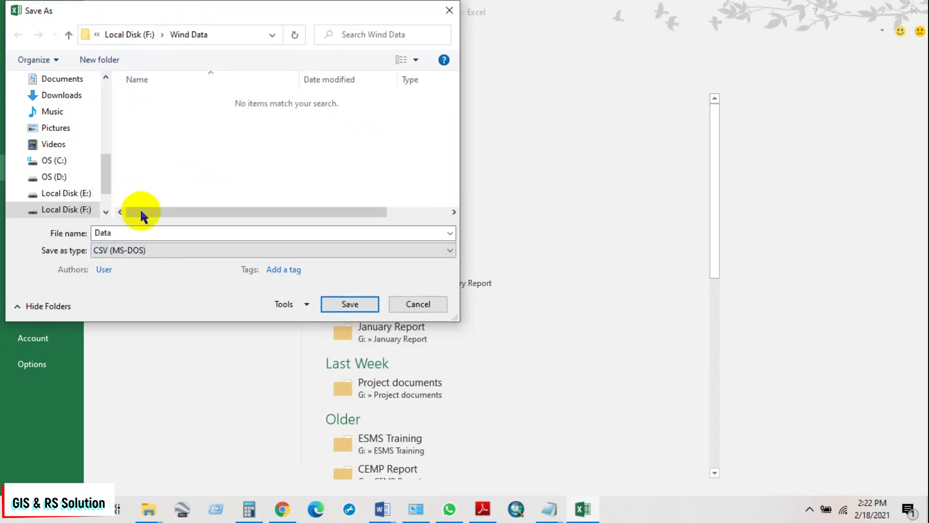
click(349, 304)
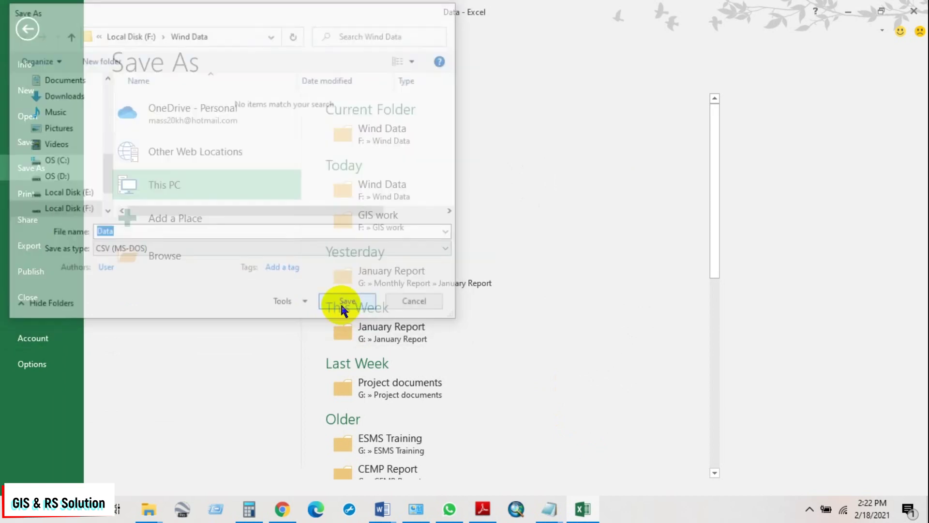
click(412, 297)
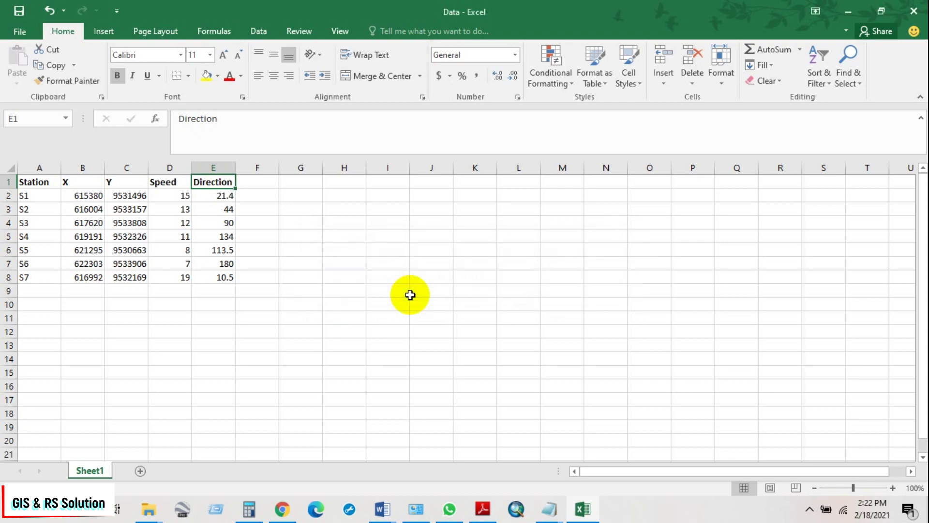
Step: Switch to File Explorer, refresh the Wind Data folder and check for the saved CSV file
mouse_move(149, 508)
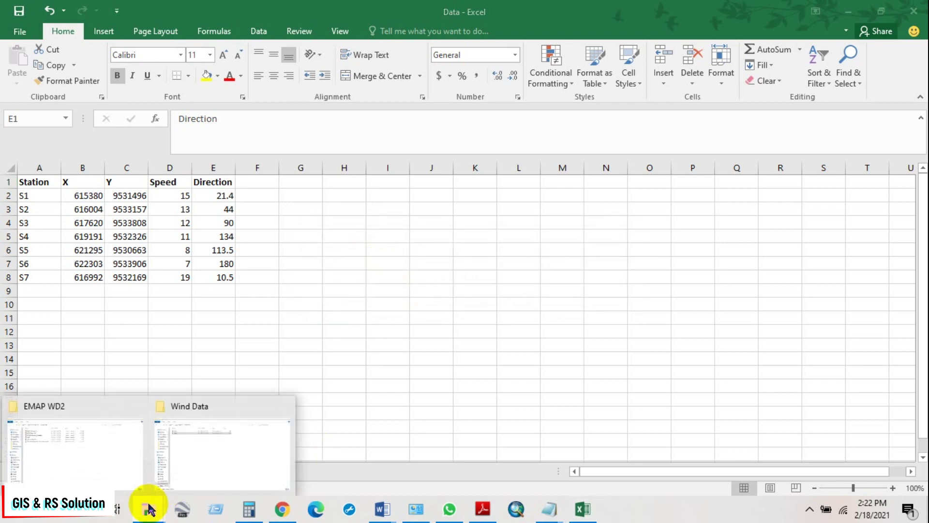
click(212, 456)
right_click(221, 270)
click(185, 169)
click(144, 90)
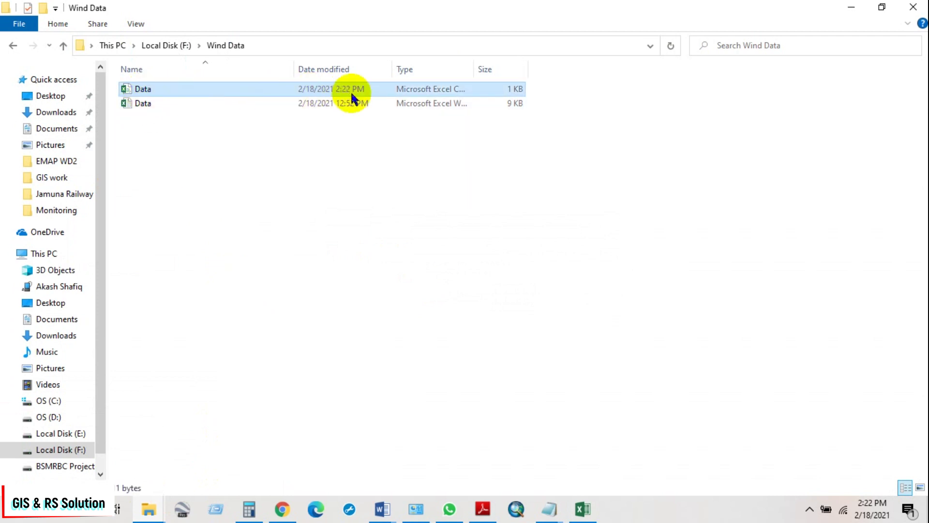
click(347, 319)
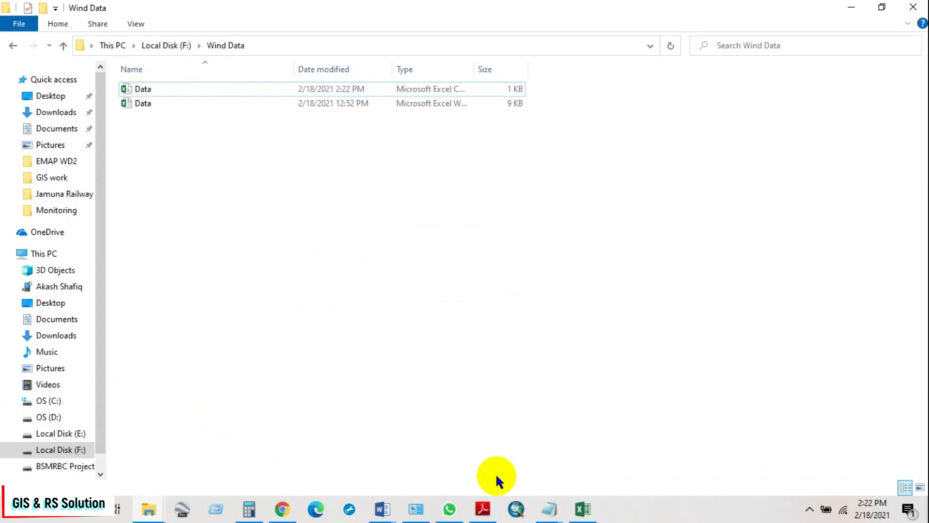
Step: Switch to ArcMap, dismiss the Getting Started dialog and set the Layers data frame's map units to Meters
click(516, 509)
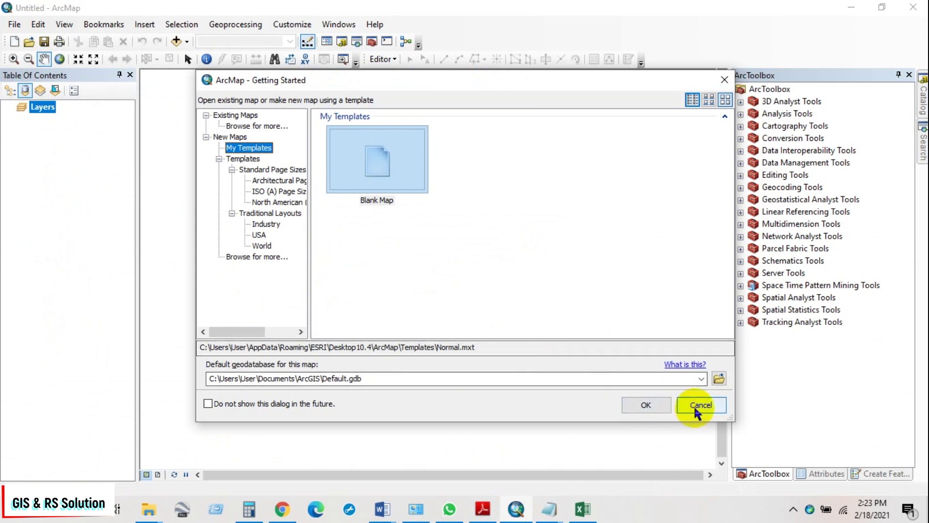
click(698, 406)
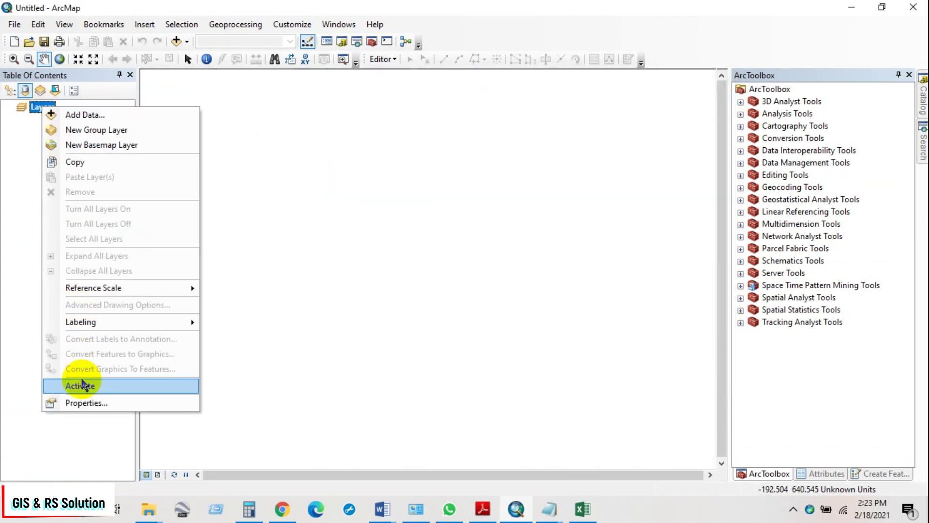
click(85, 405)
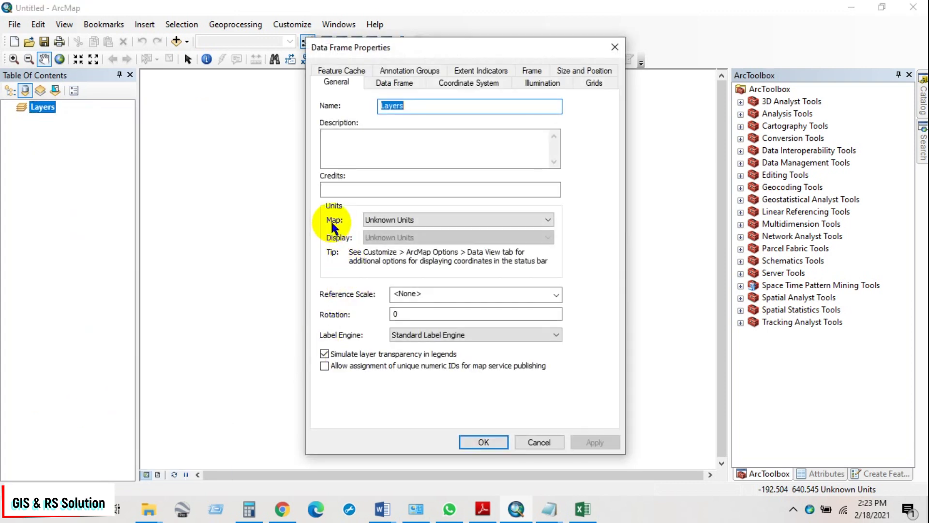
click(392, 220)
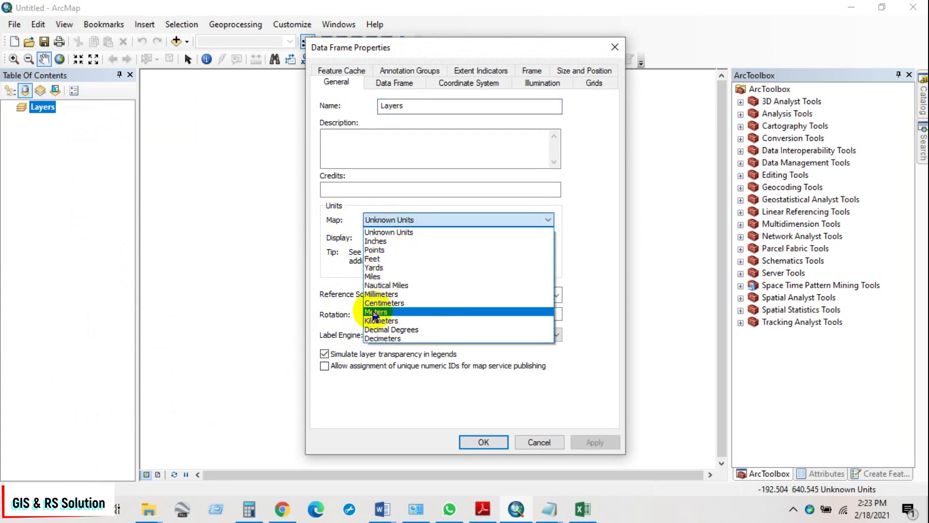
click(374, 312)
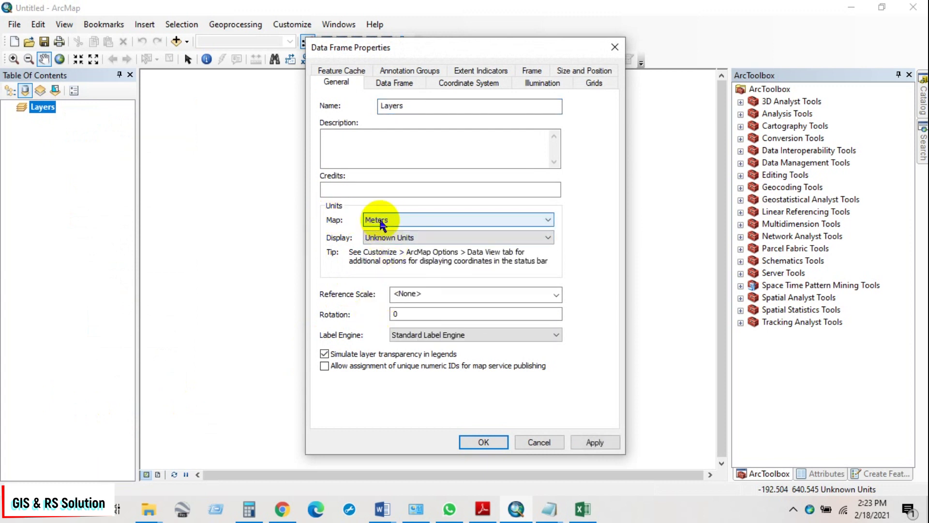
click(480, 441)
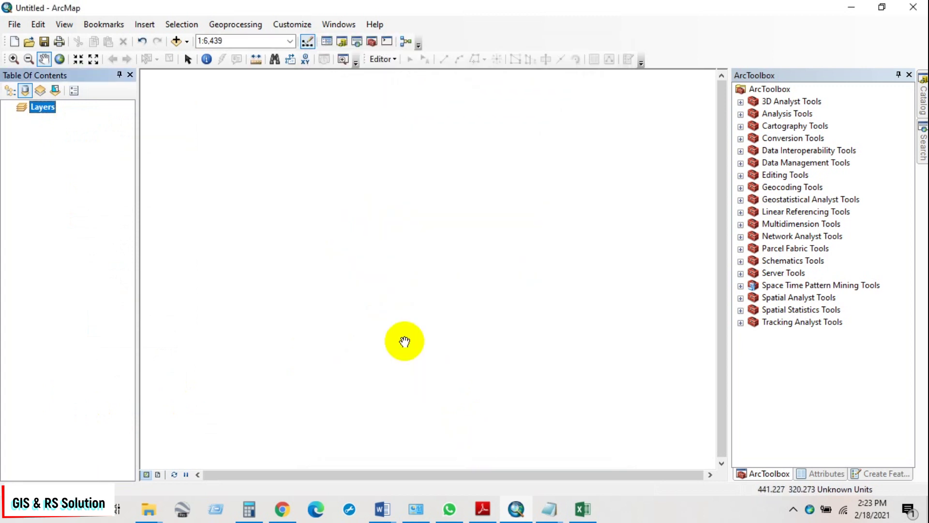
Step: Add the Data.csv table from the Wind Data folder to the map
click(178, 42)
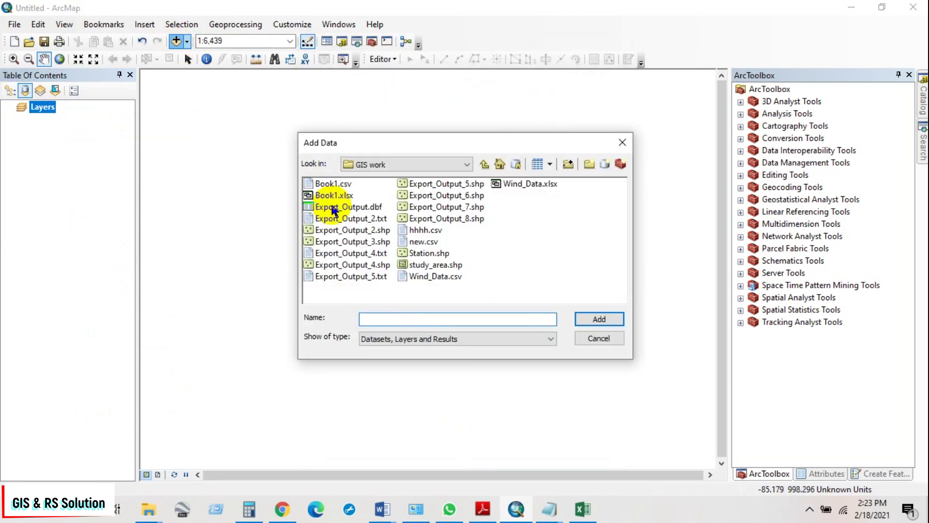
click(376, 167)
click(375, 211)
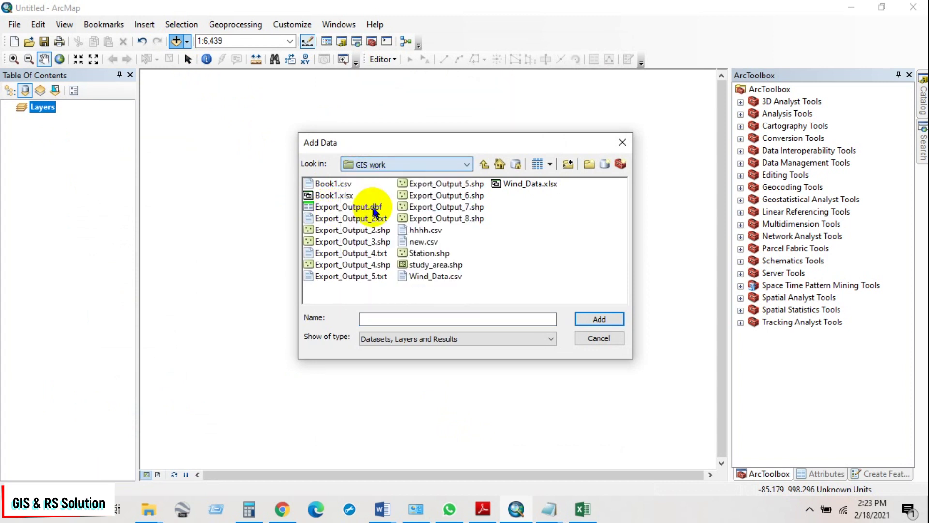
double_click(330, 266)
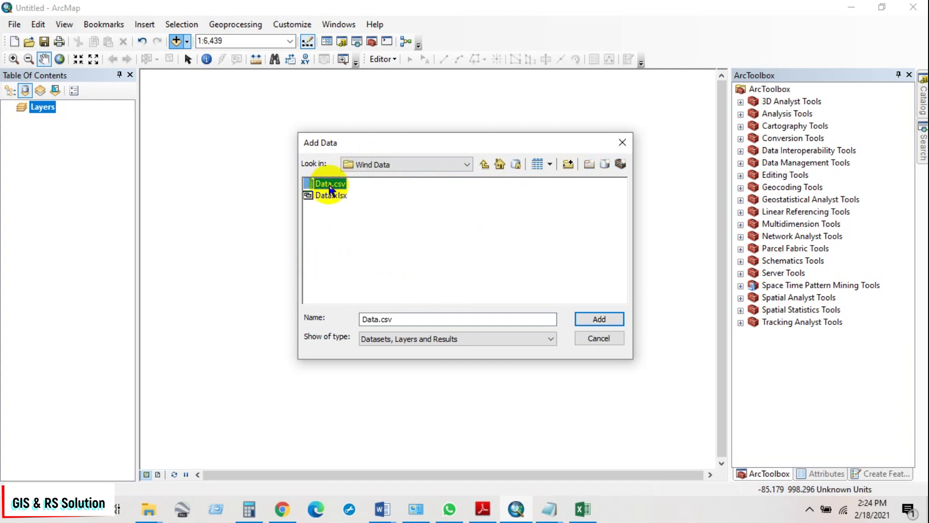
click(597, 319)
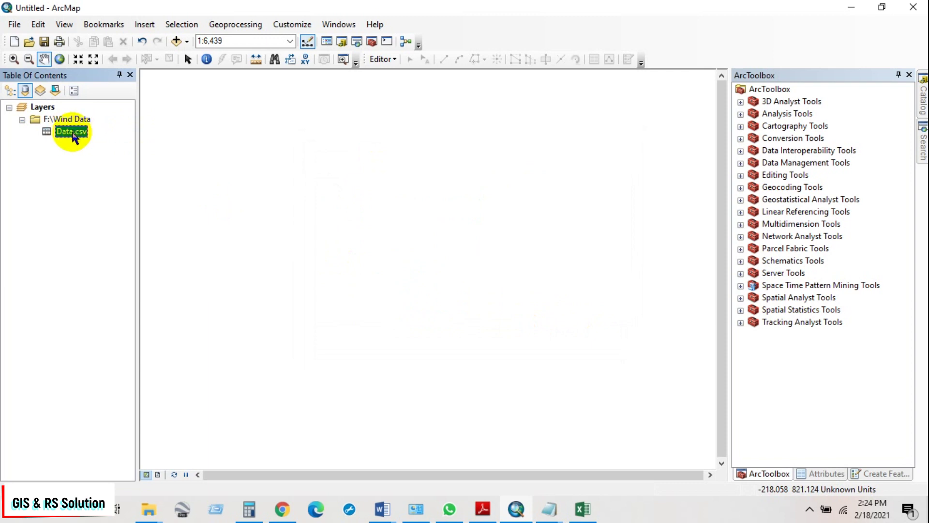
Step: Open the Data.csv table to examine its station records, then close it
right_click(70, 135)
click(103, 139)
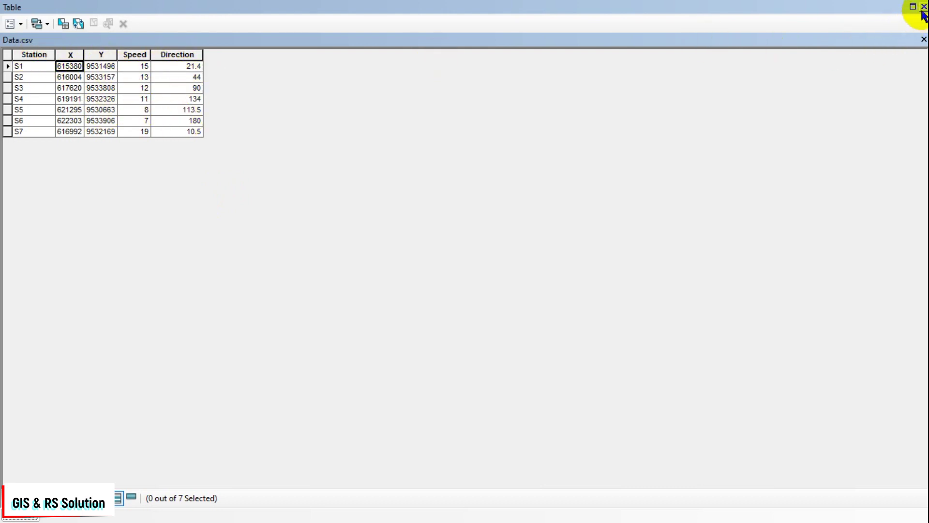
click(923, 7)
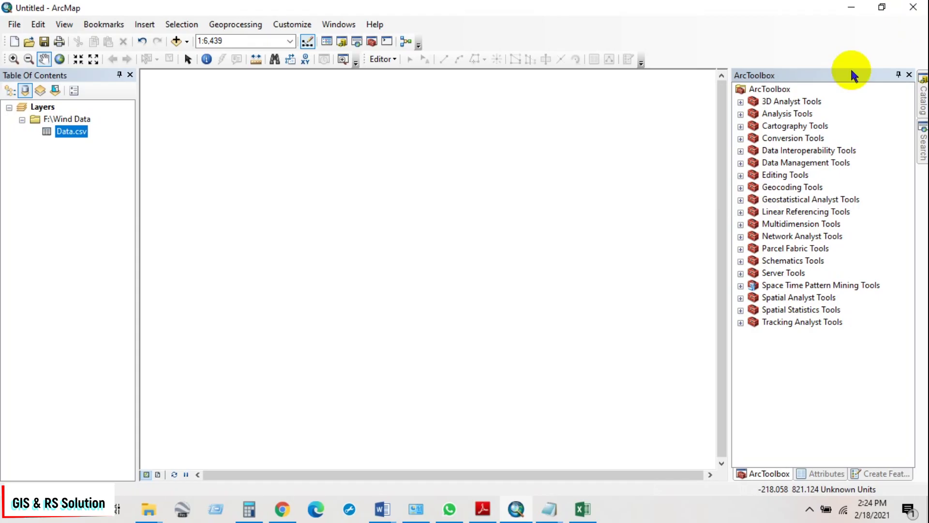
Step: Display the Data.csv table as XY points using the X and Y fields and the WGS 1984 geographic coordinate system
right_click(68, 135)
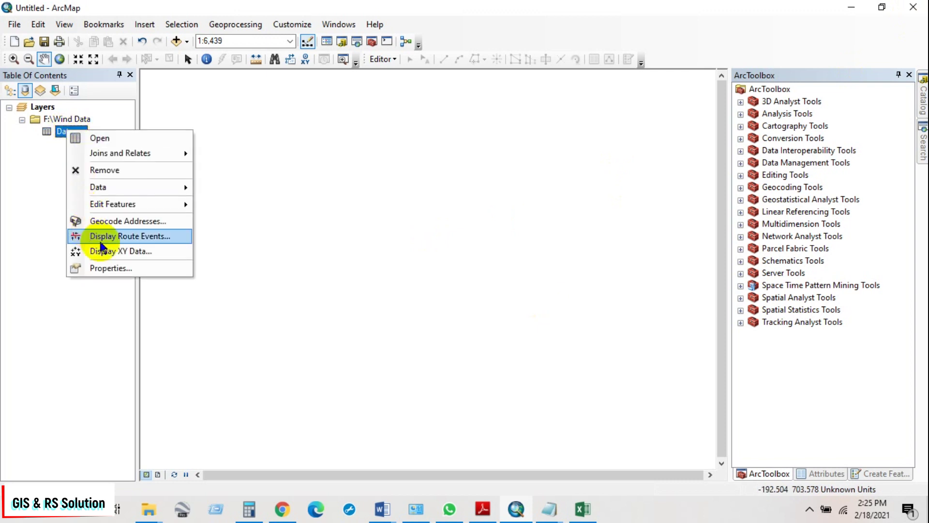
click(114, 252)
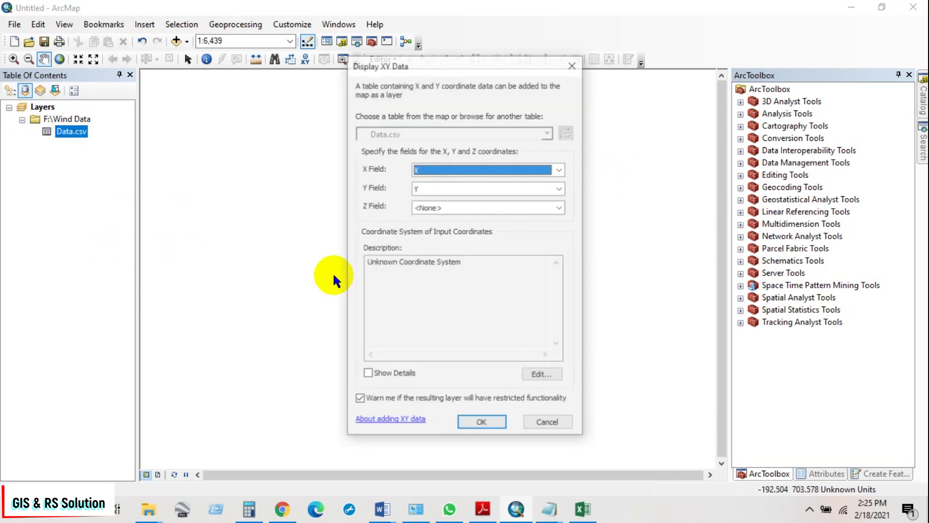
drag(418, 66, 436, 76)
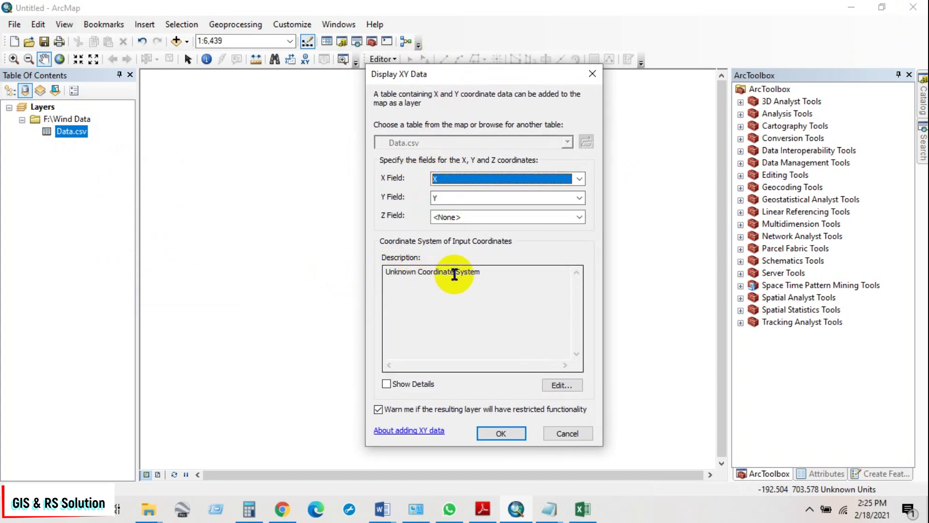
click(558, 387)
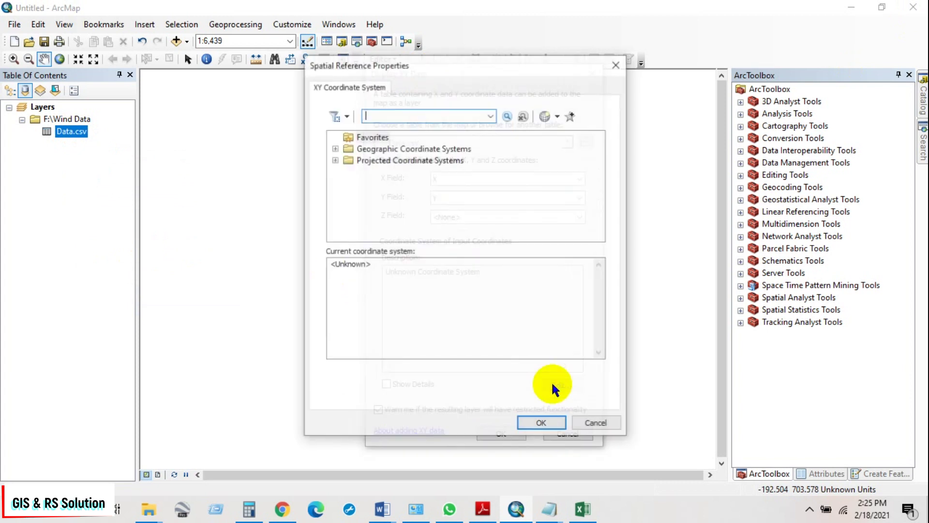
click(334, 149)
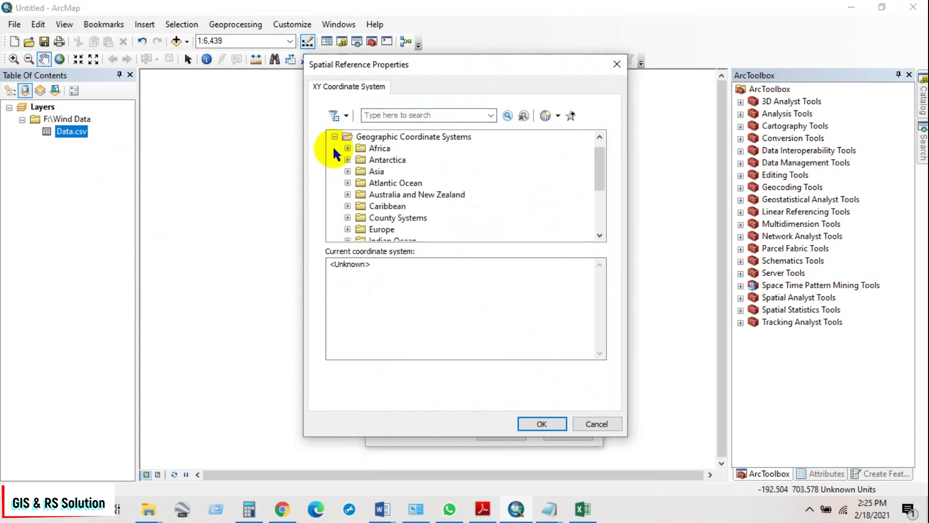
scroll(369, 206, down, 3)
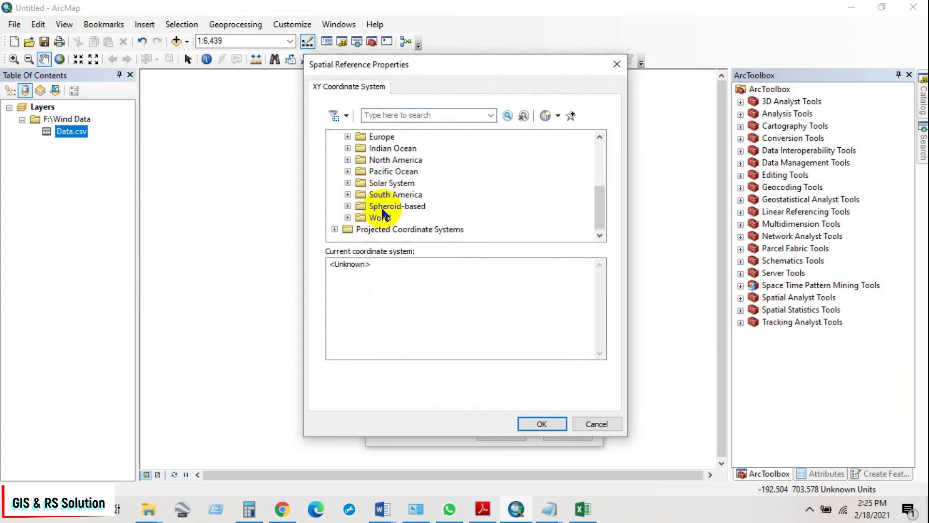
click(348, 217)
scroll(349, 220, down, 4)
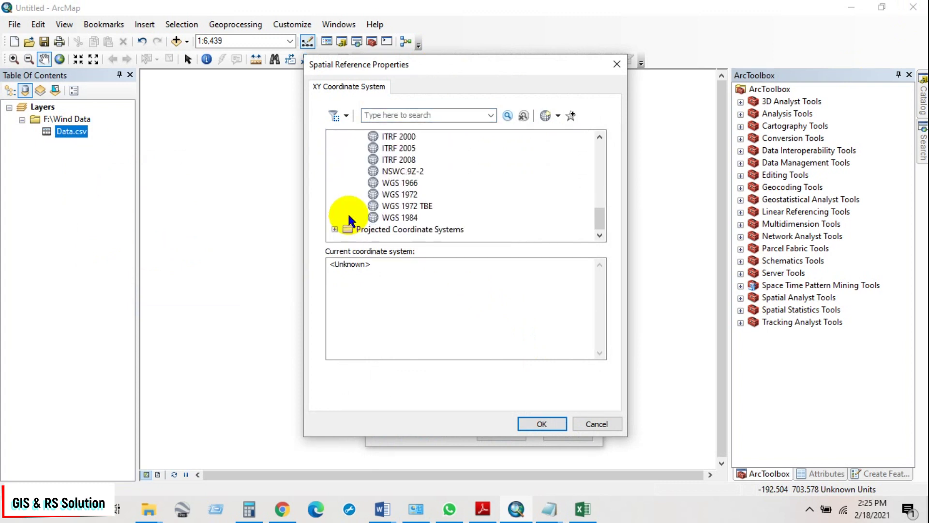
click(399, 218)
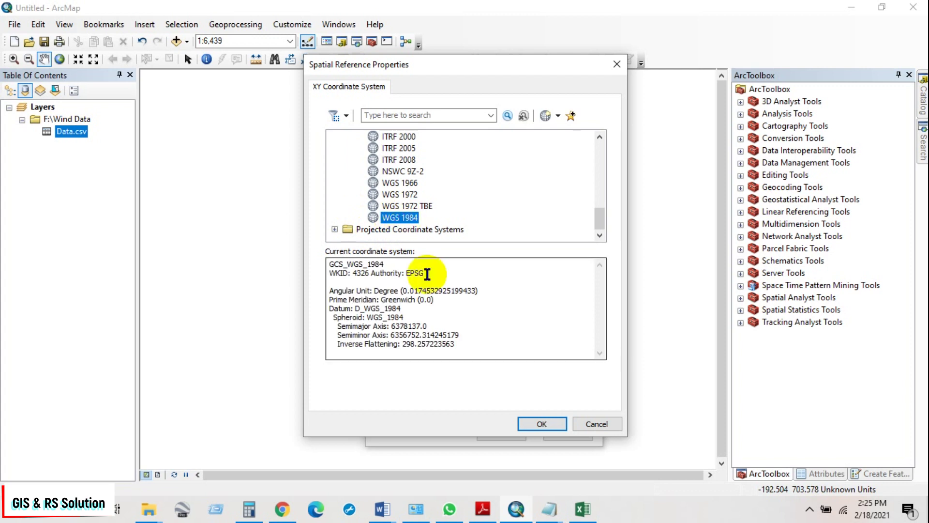
click(532, 425)
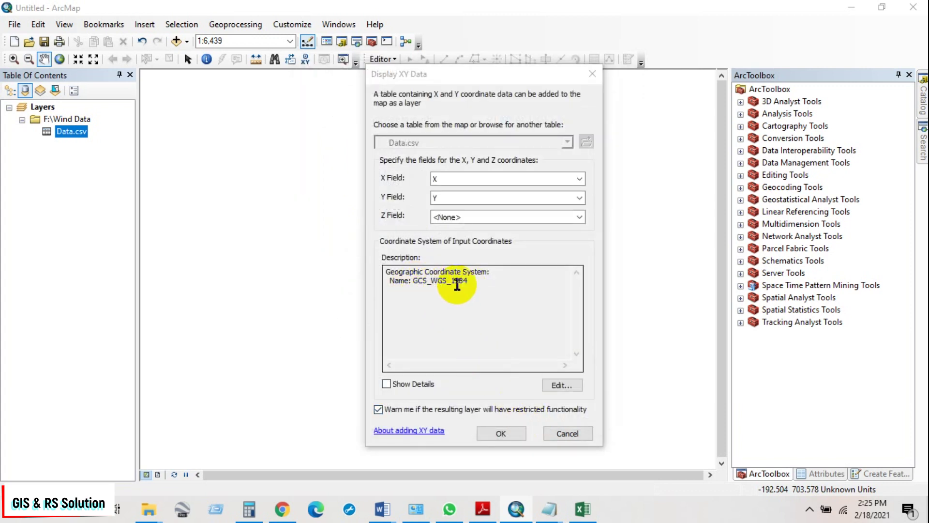
click(500, 433)
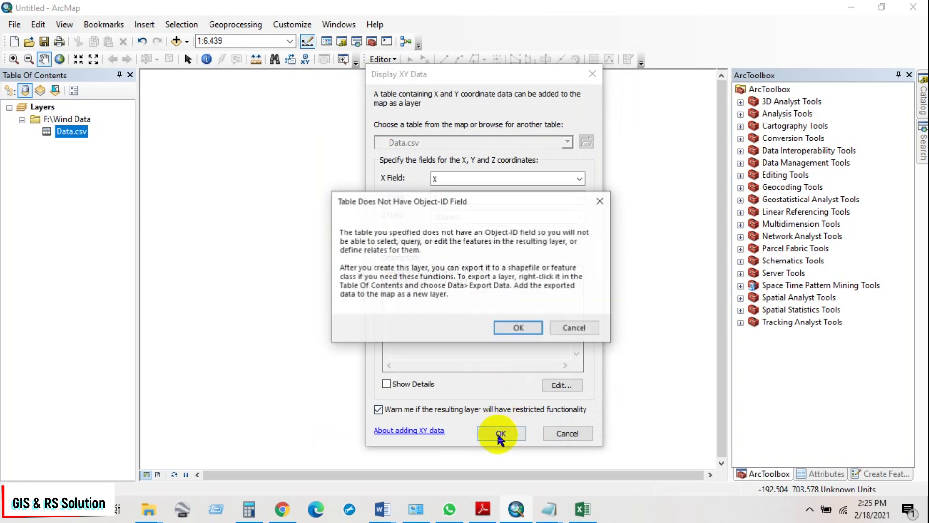
click(513, 327)
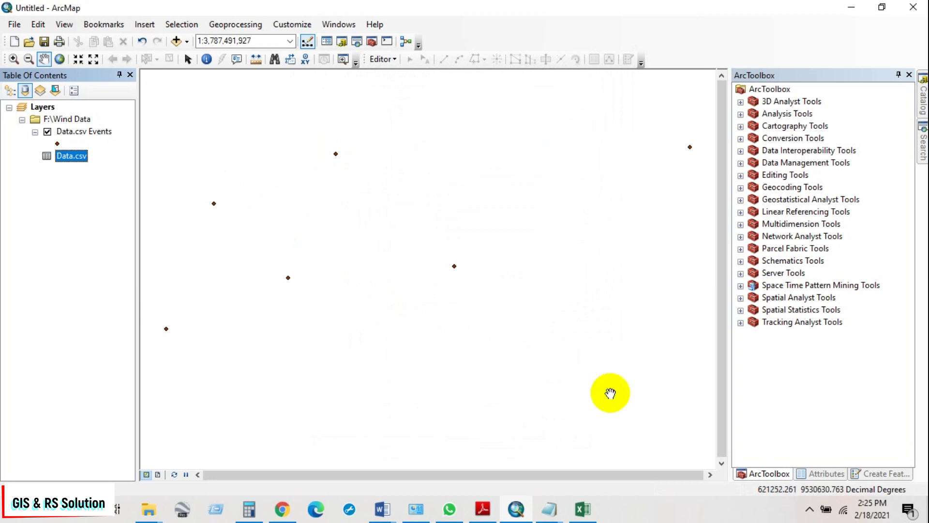
Step: Export all features of the Data.csv Events layer to a shapefile named station.shp in F:\Wind Data and add it to the map
right_click(72, 133)
mouse_move(113, 370)
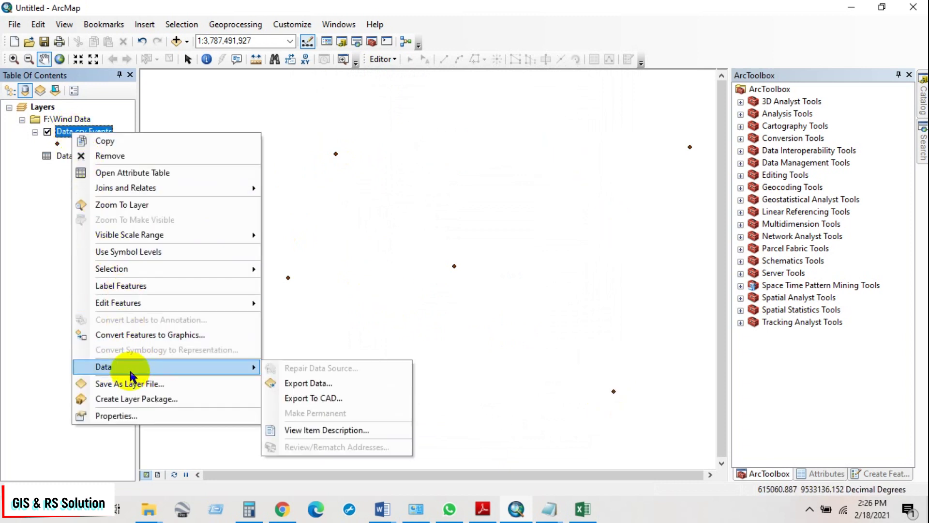
click(297, 384)
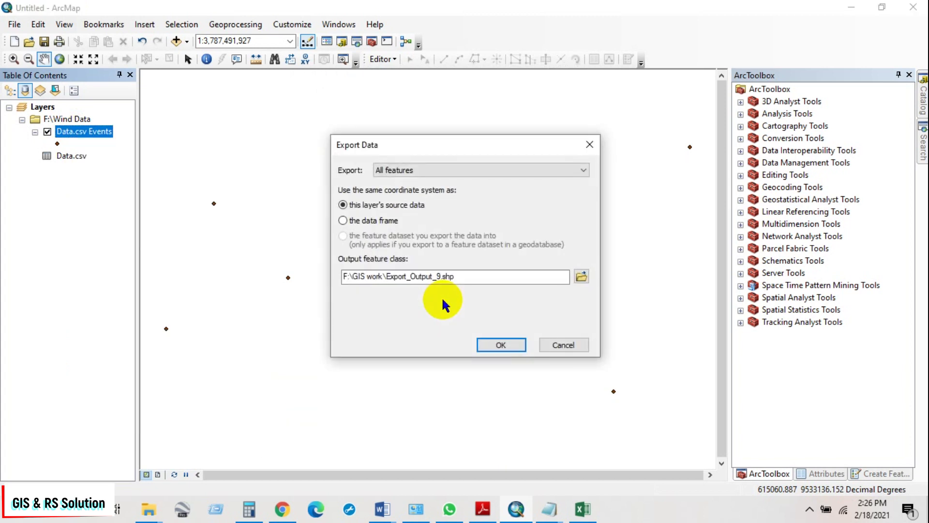
click(581, 276)
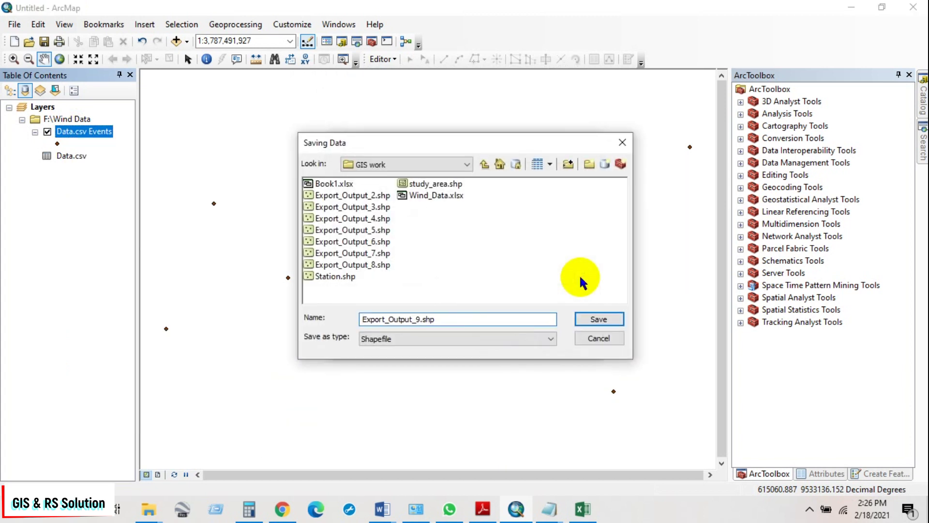
click(454, 166)
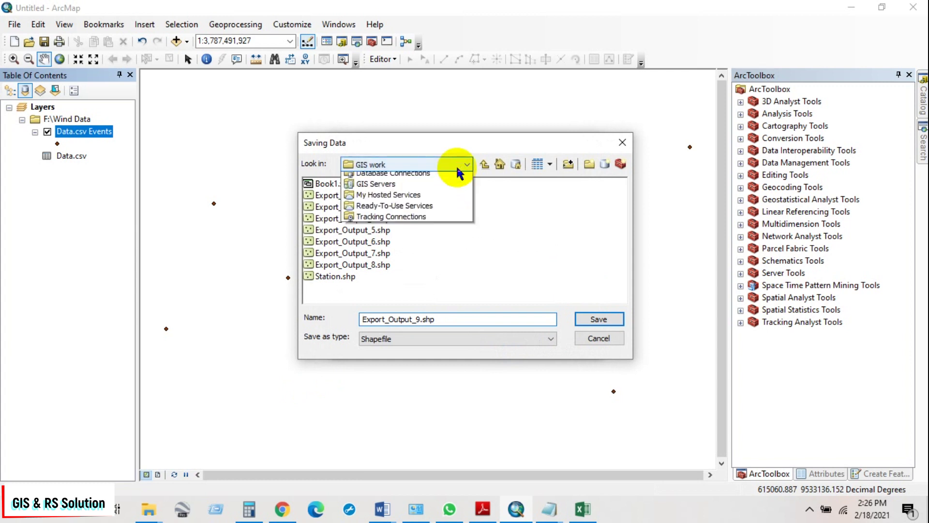
click(385, 201)
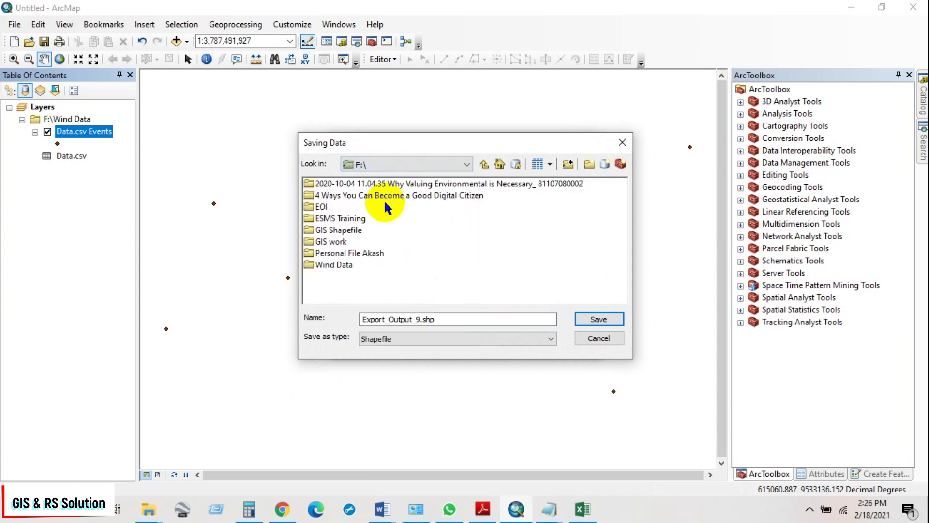
double_click(330, 267)
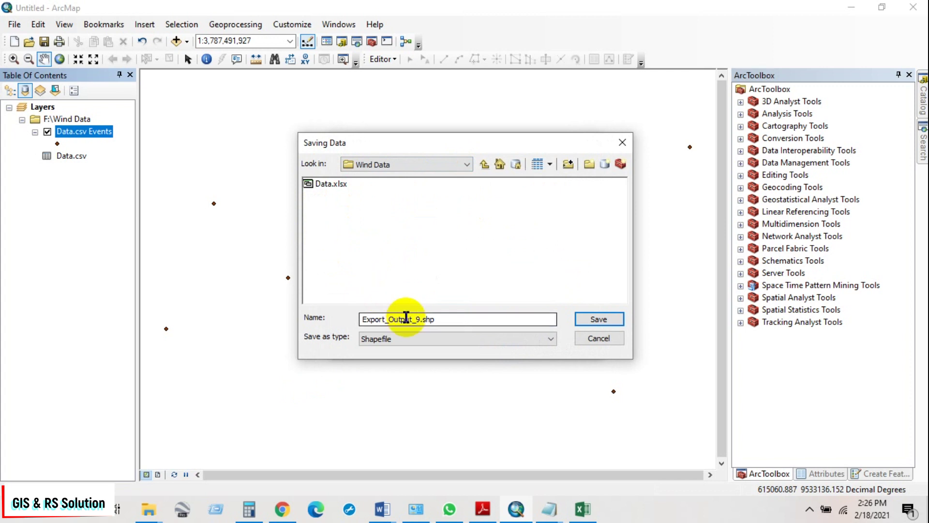
drag(422, 319, 364, 314)
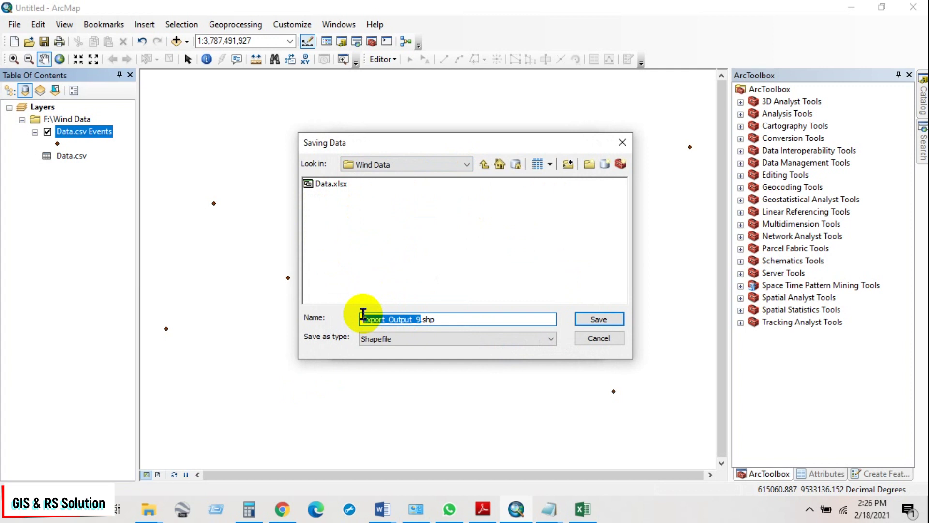
text(station)
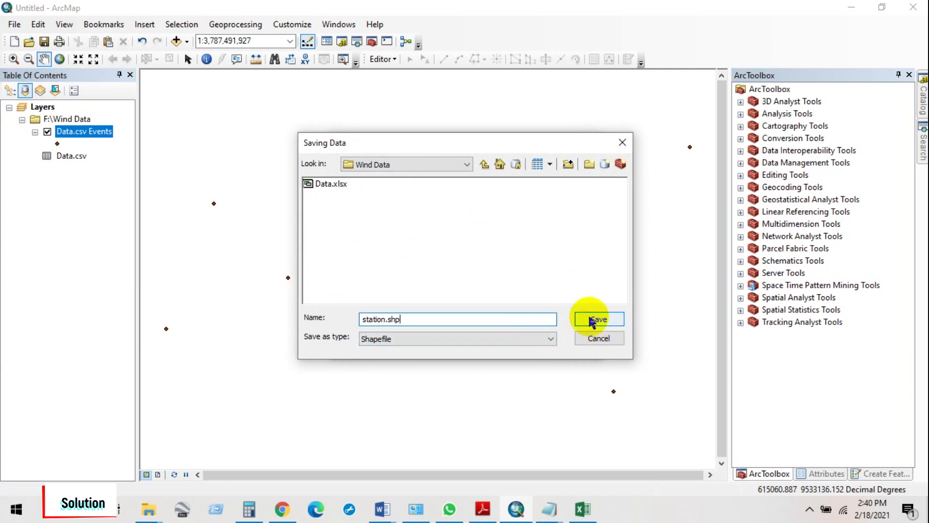
click(596, 320)
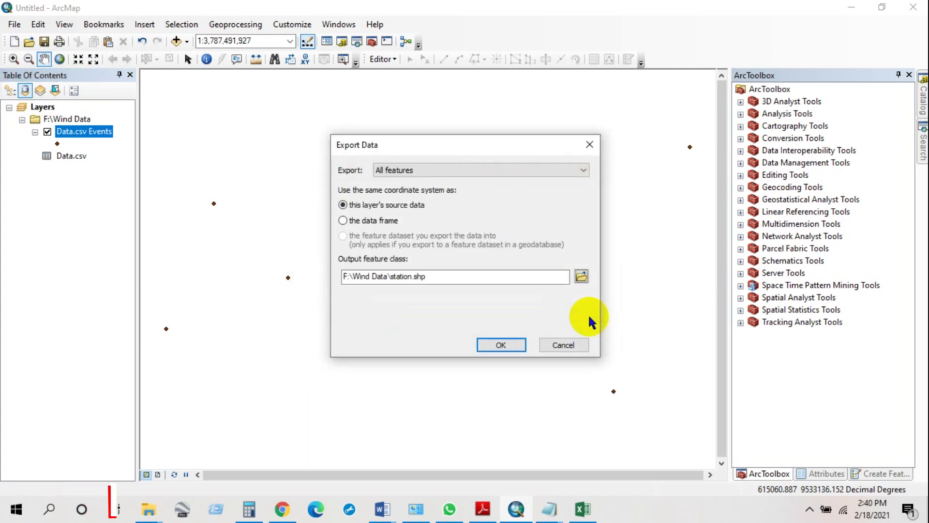
click(489, 344)
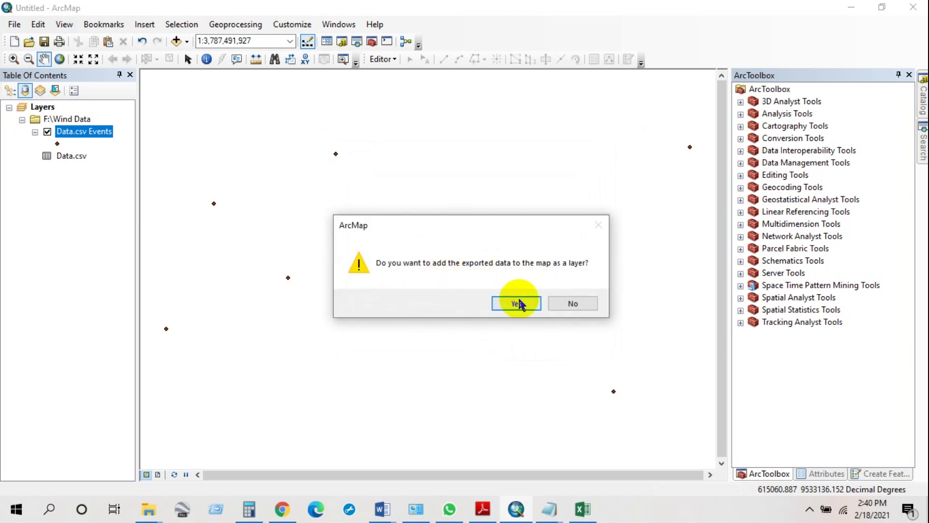
click(512, 302)
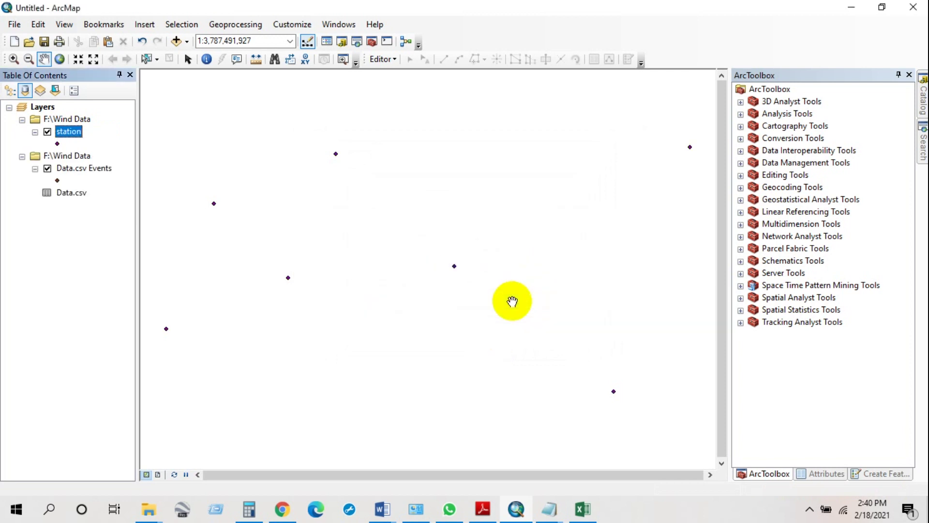
Step: Remove the source group holding the Data.csv Events layer and the Data.csv table from the map
right_click(64, 156)
click(95, 159)
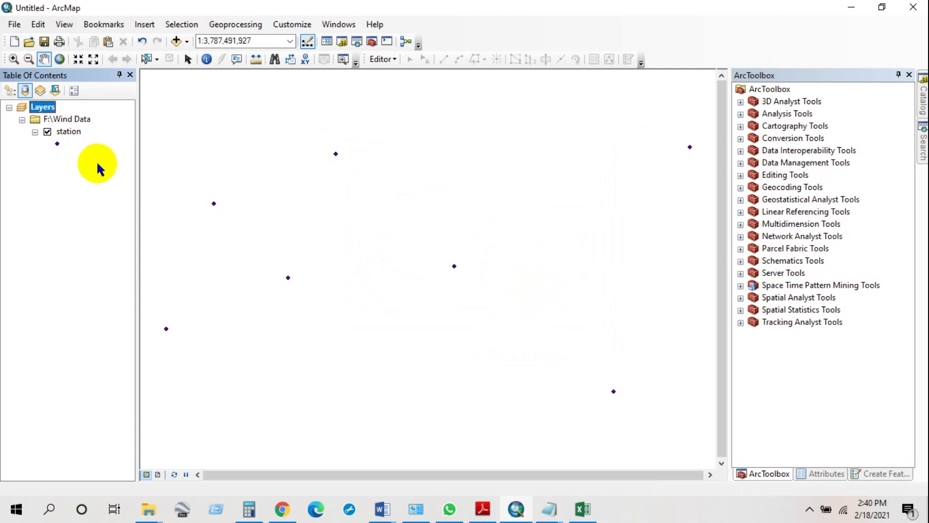
Step: Symbolize the station layer's points with Circle 3 at size 15 and label its features
click(57, 143)
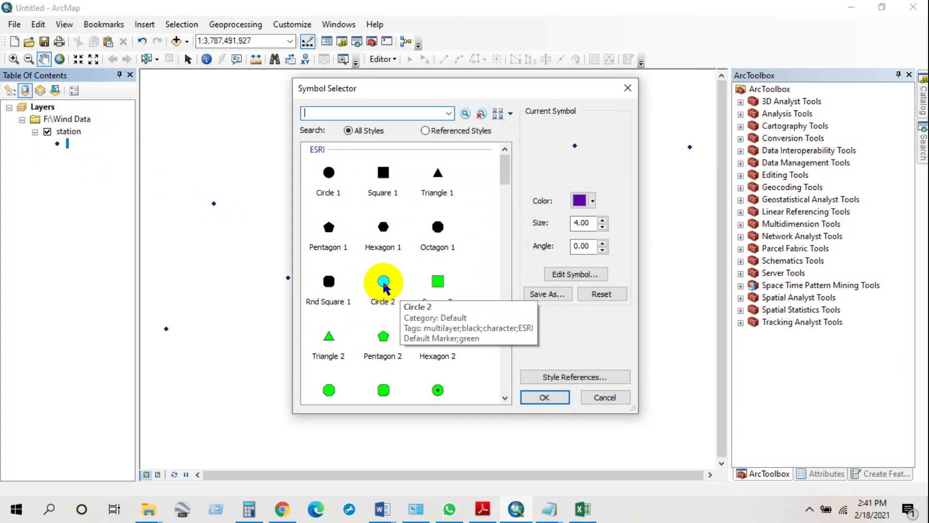
click(437, 390)
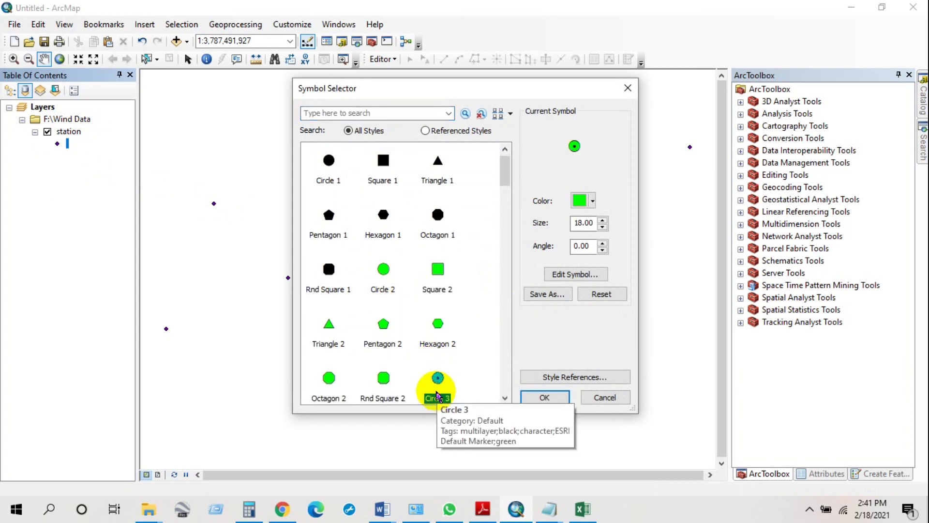
click(541, 397)
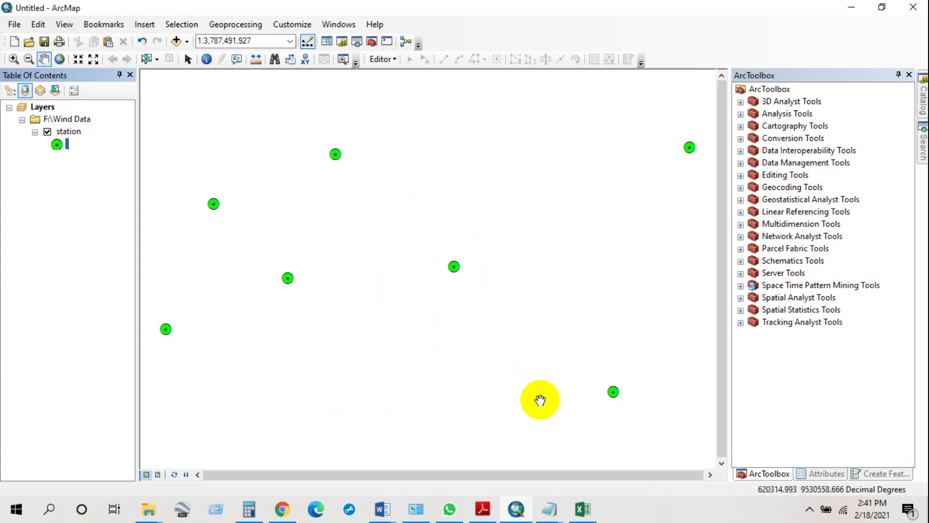
click(57, 145)
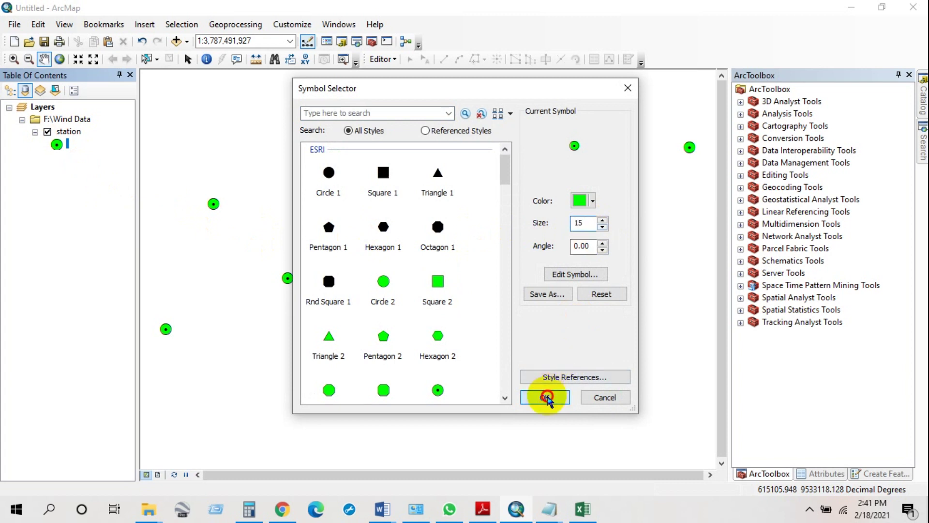
click(543, 396)
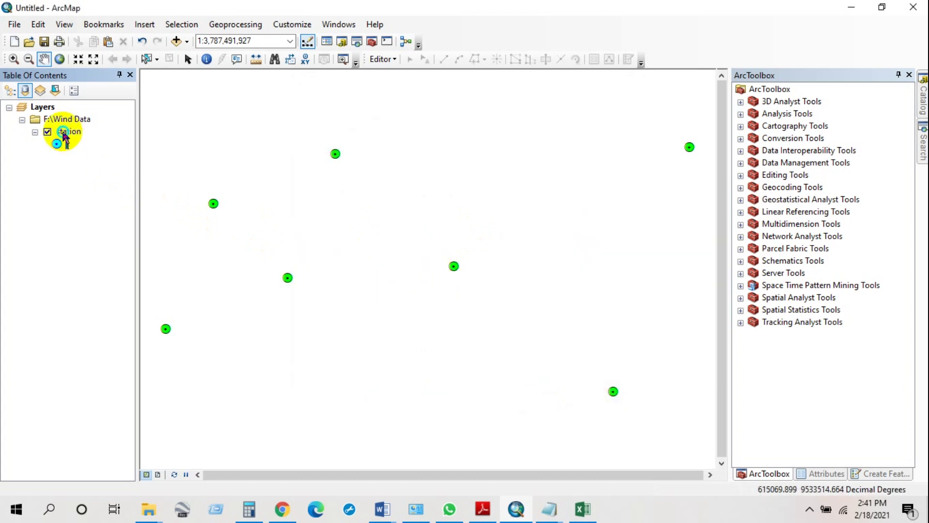
right_click(65, 135)
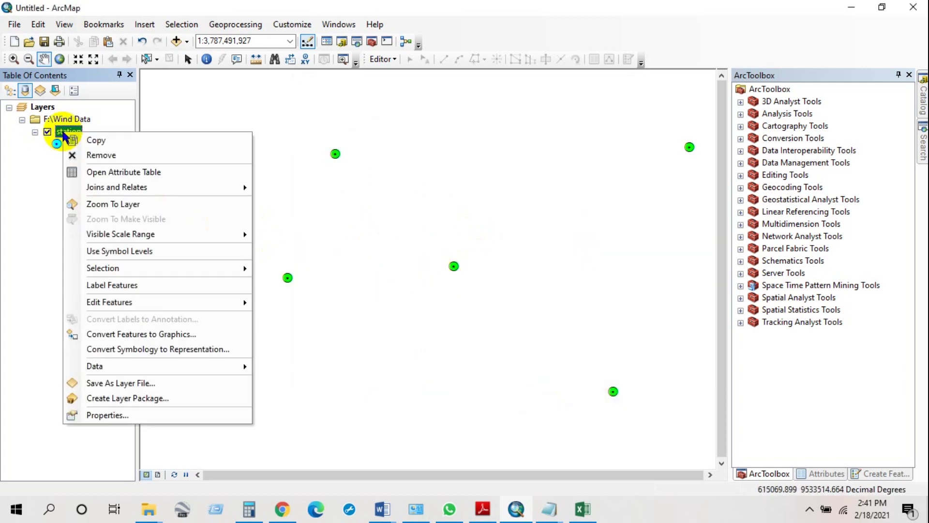
click(112, 285)
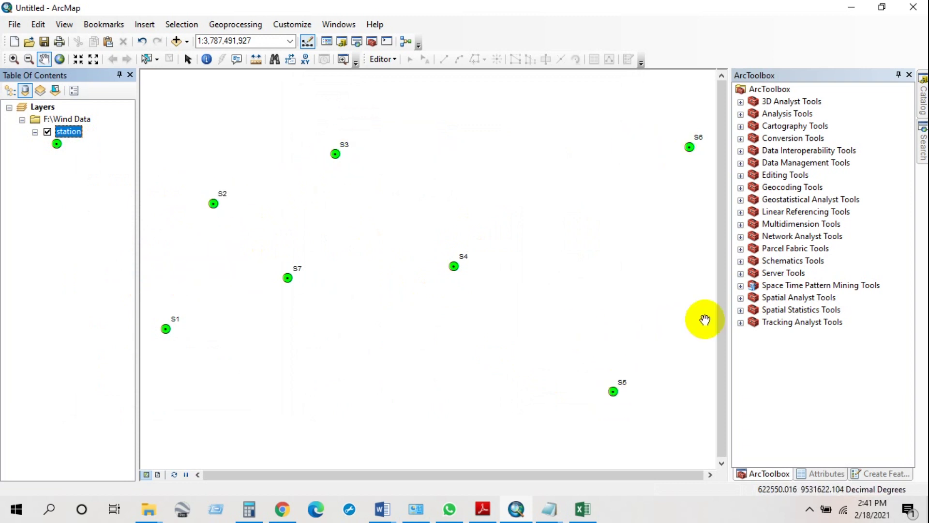
Step: Start the Spatial Analyst IDW interpolation with station as the input point features and Speed as the Z value field
click(787, 299)
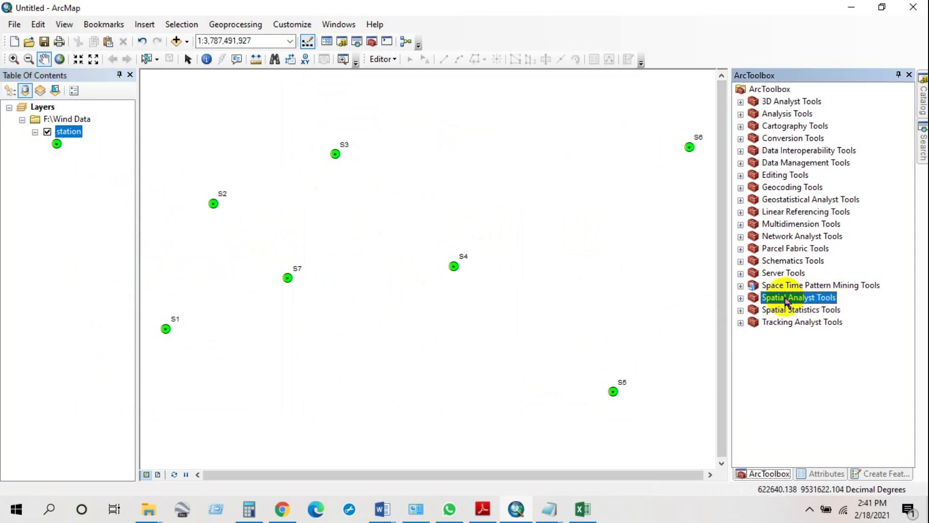
click(741, 298)
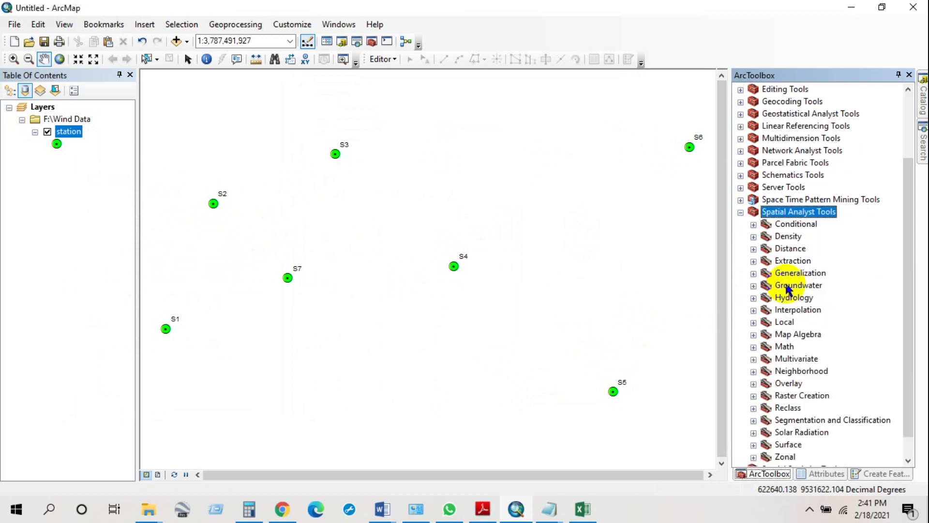
click(797, 309)
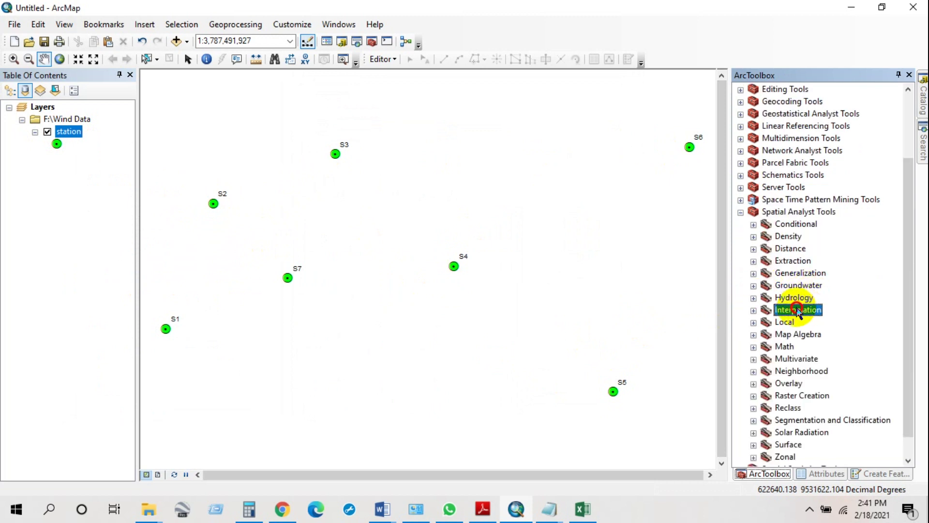
click(753, 310)
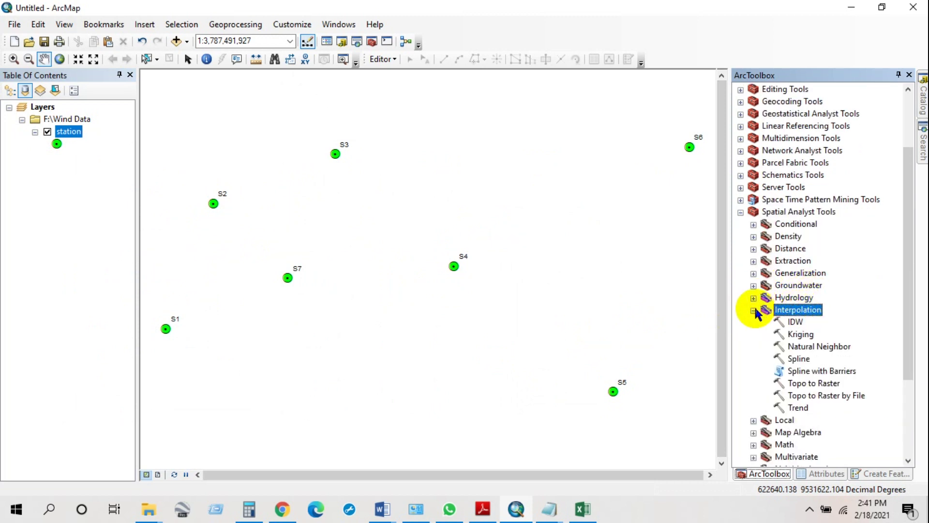
click(795, 322)
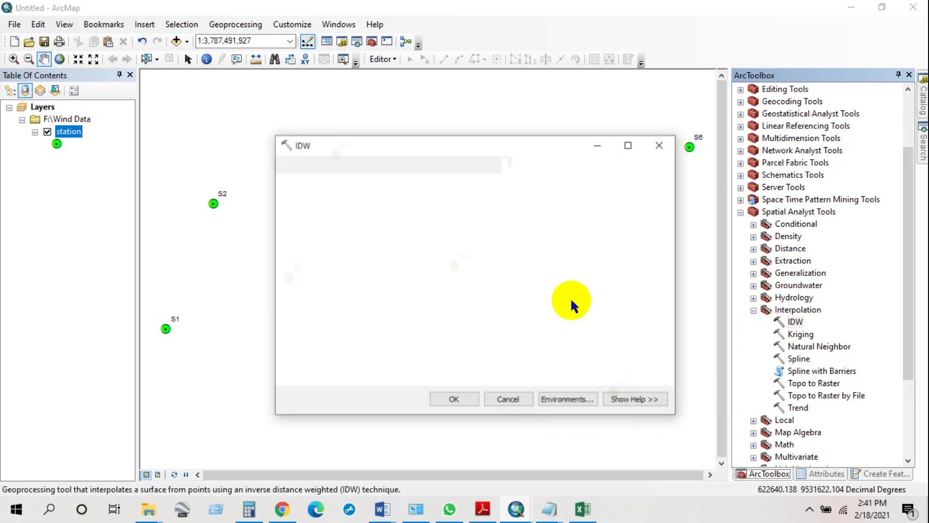
drag(379, 155, 413, 150)
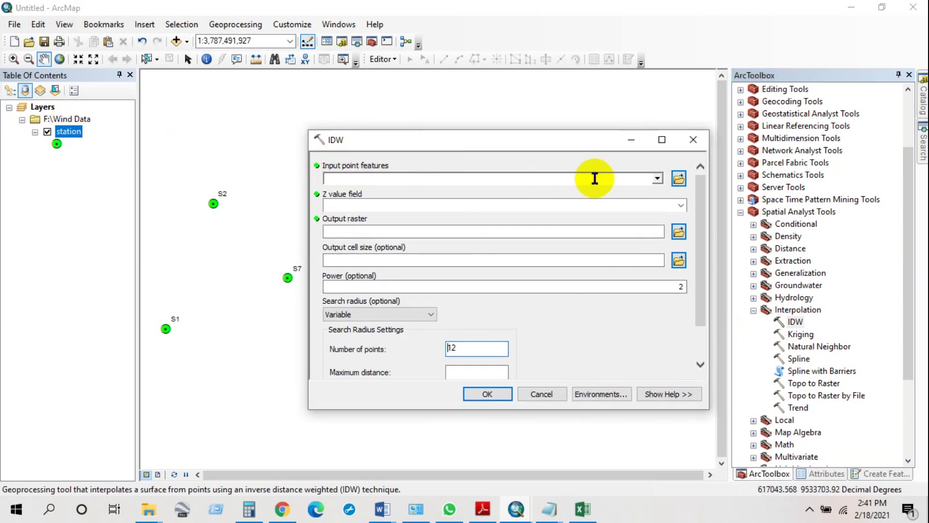
click(657, 179)
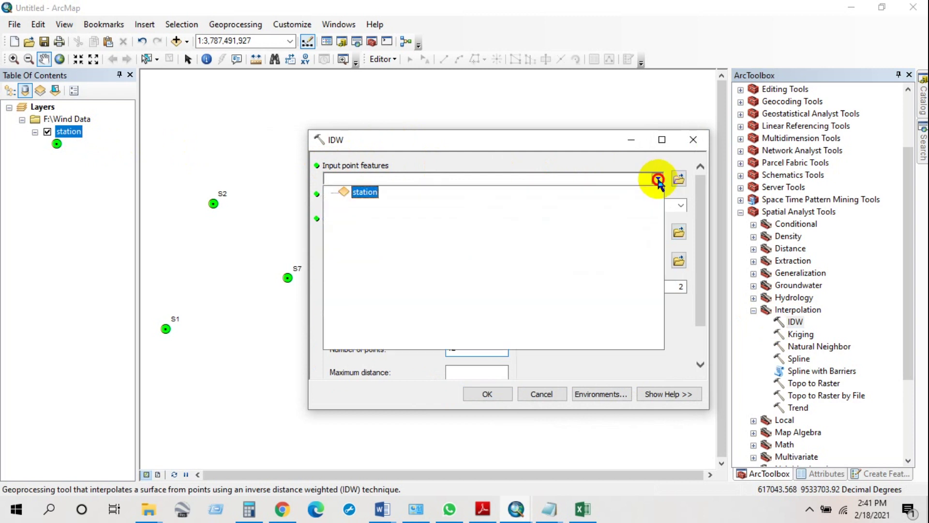
click(361, 192)
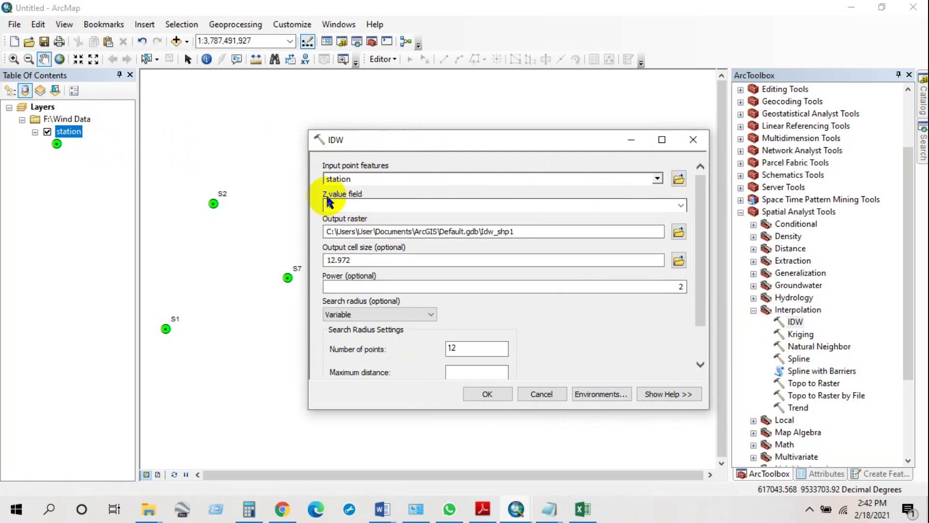
click(681, 206)
click(339, 235)
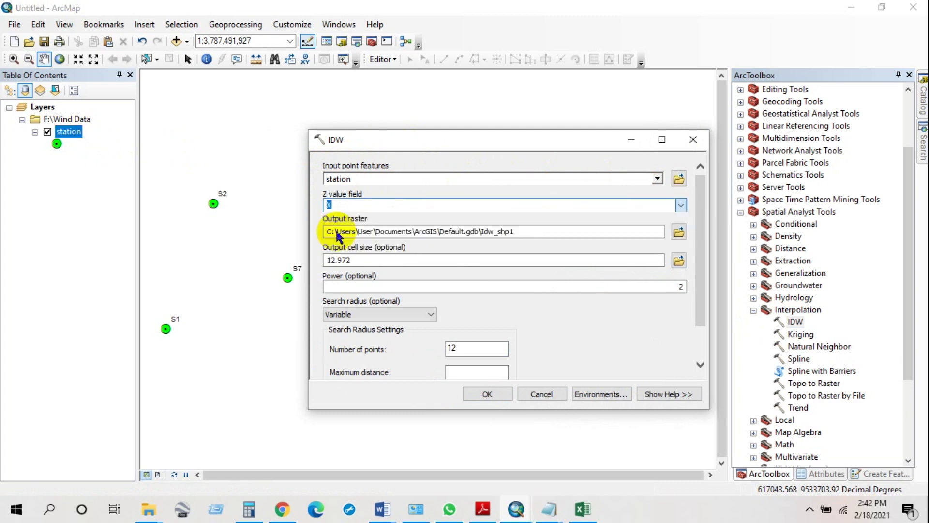
click(352, 206)
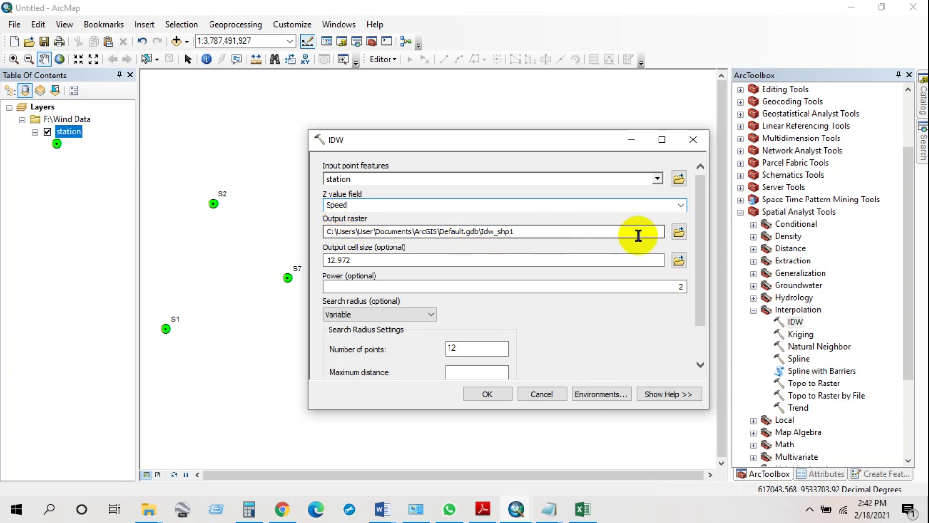
Step: Set the IDW output raster to speed in F:\Wind Data and run the interpolation
click(679, 231)
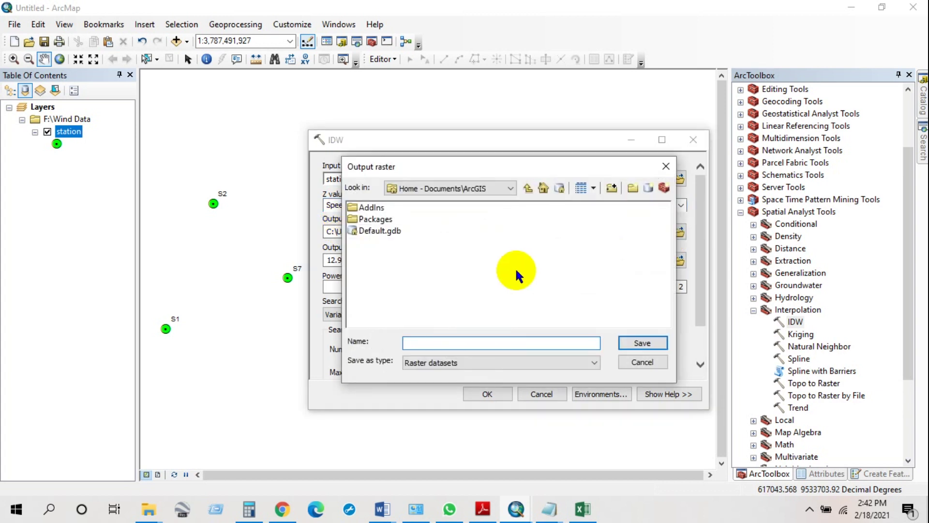
click(428, 188)
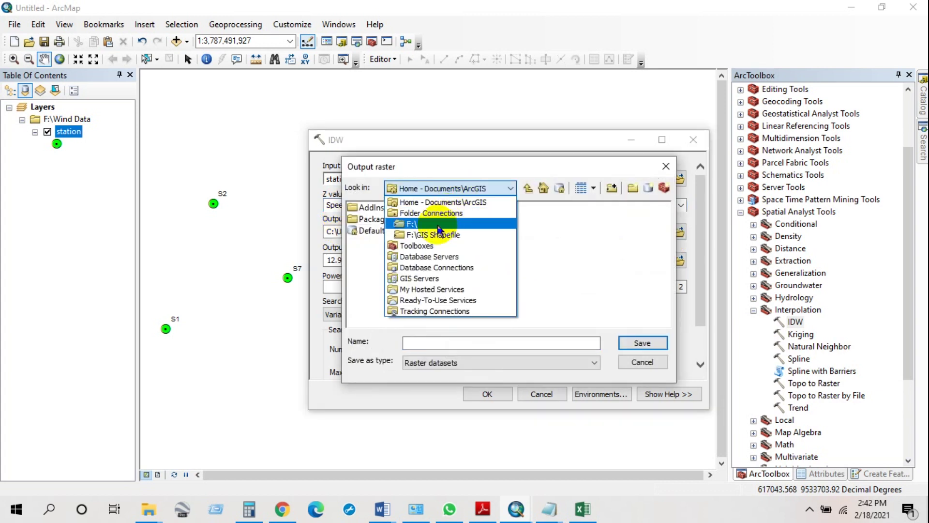
click(422, 224)
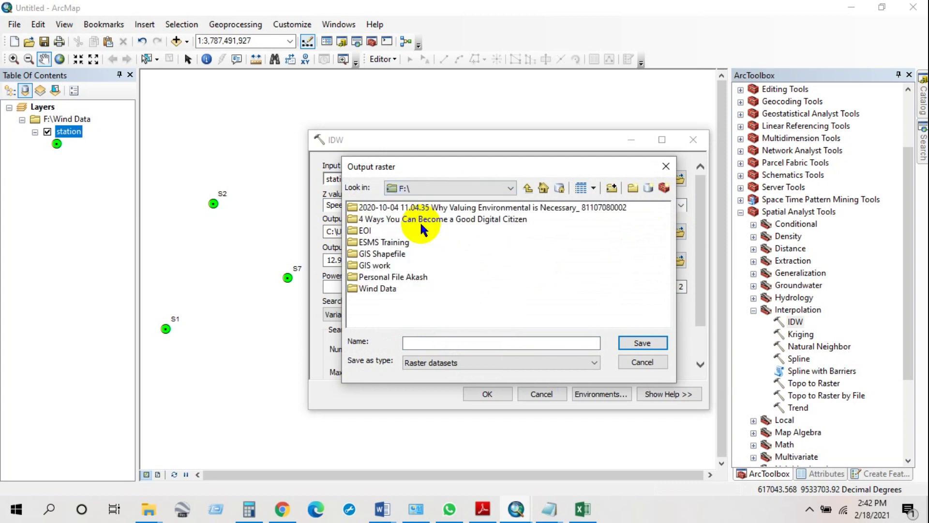
double_click(378, 289)
click(411, 342)
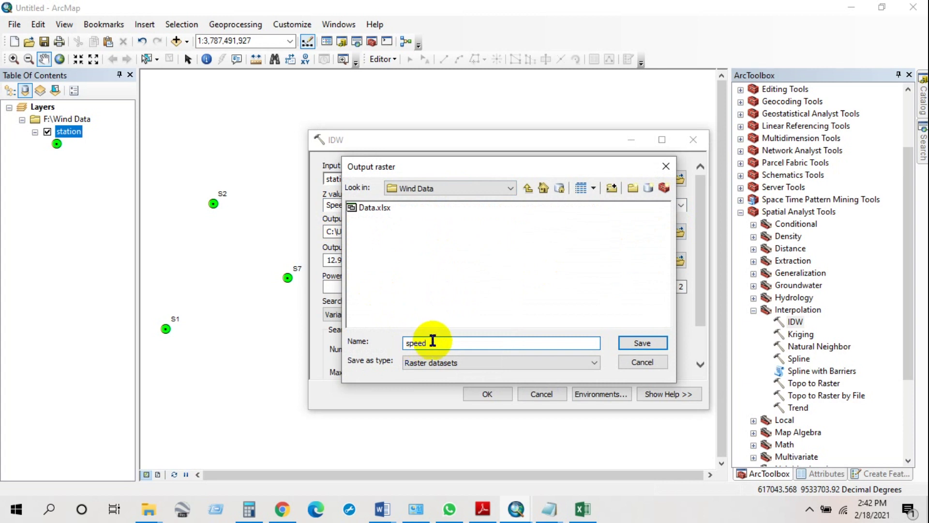
click(643, 343)
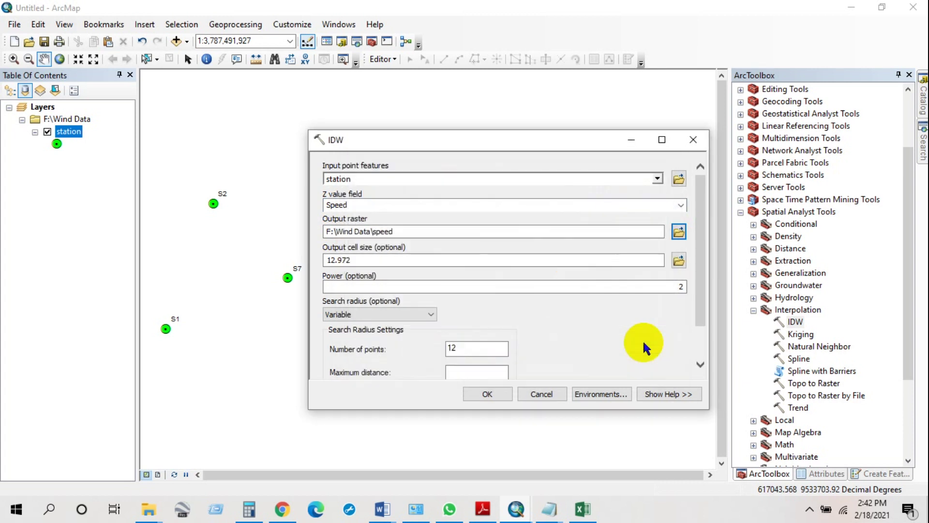
drag(699, 291, 701, 323)
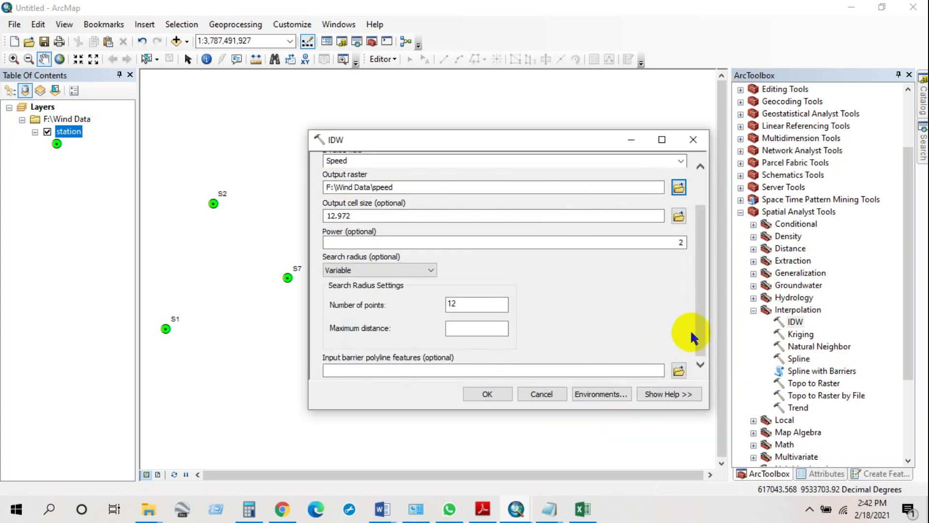
click(484, 396)
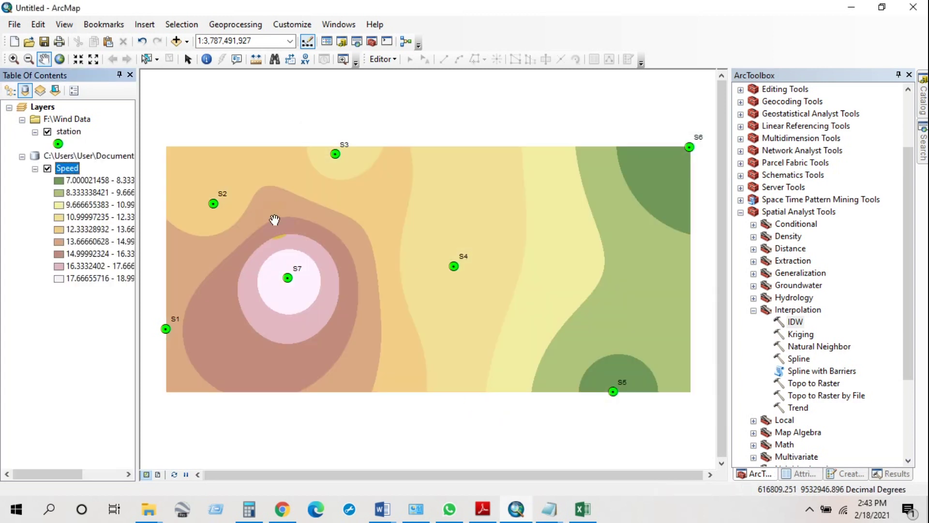
Step: Widen the Table of Contents to read the Speed layer's full class ranges, and narrow the ArcToolbox pane to enlarge the map
drag(275, 219, 286, 218)
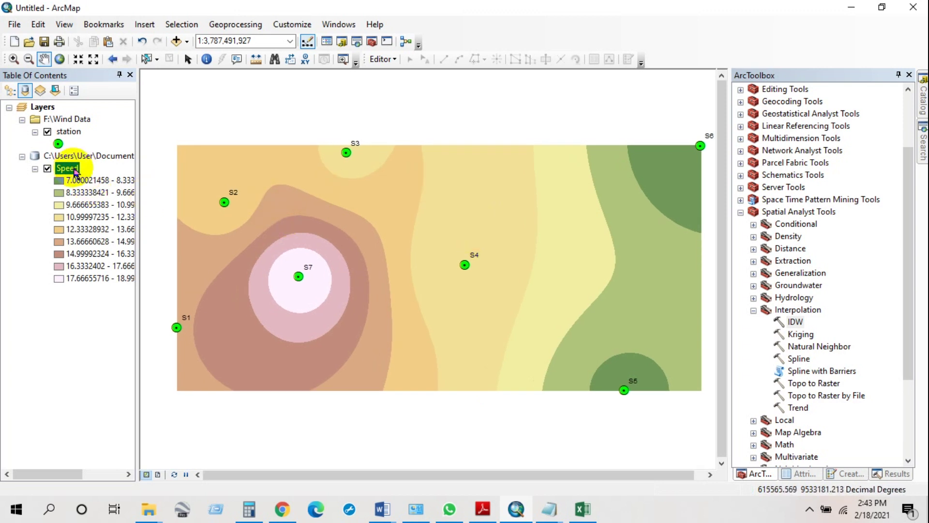
drag(140, 181, 170, 182)
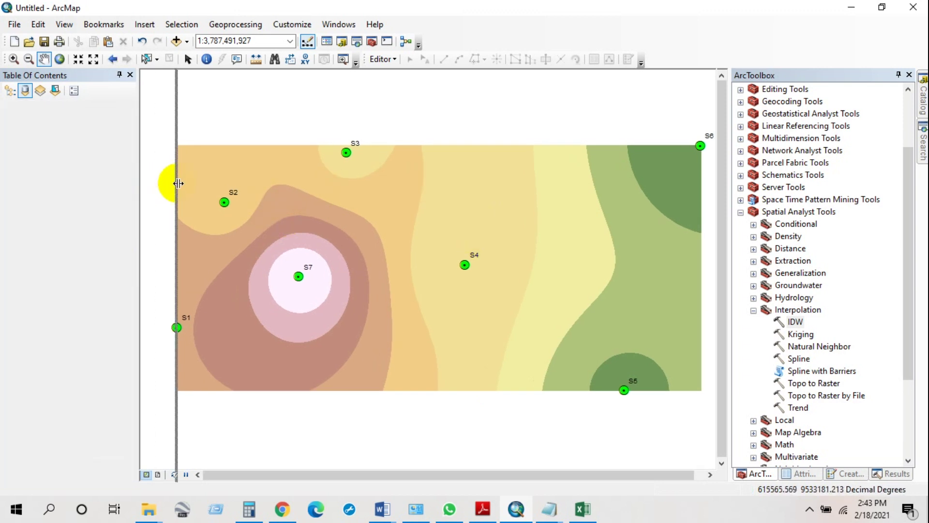
drag(333, 248, 341, 247)
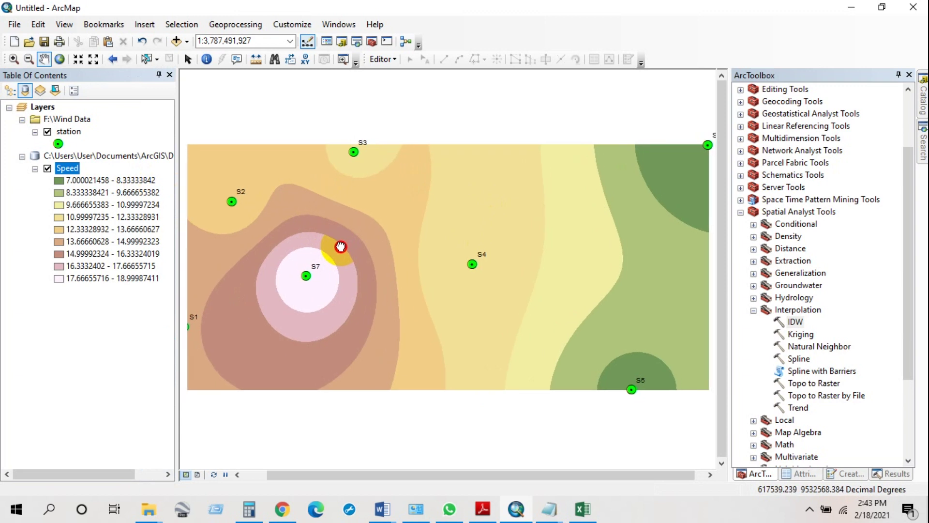
drag(731, 292, 752, 293)
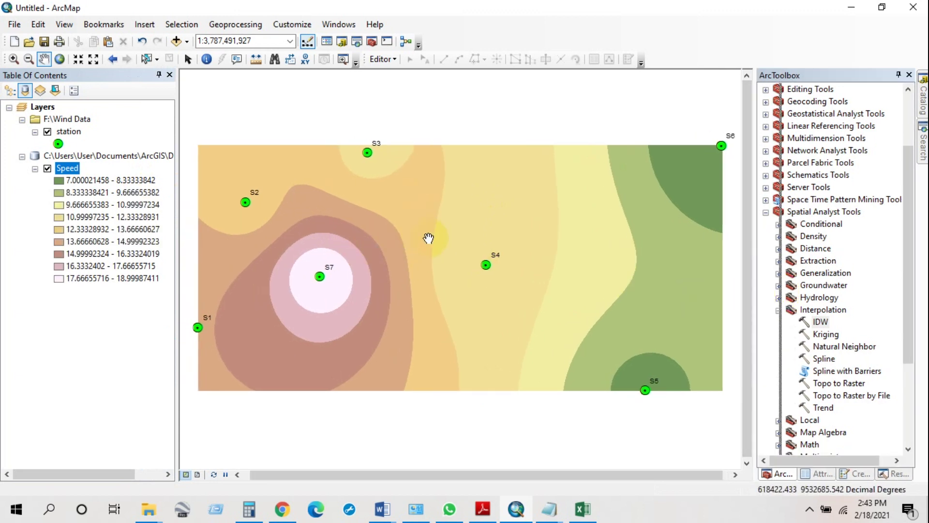
Step: Run IDW on the station points with Direction as the Z value field and Direction as the output raster name
double_click(821, 323)
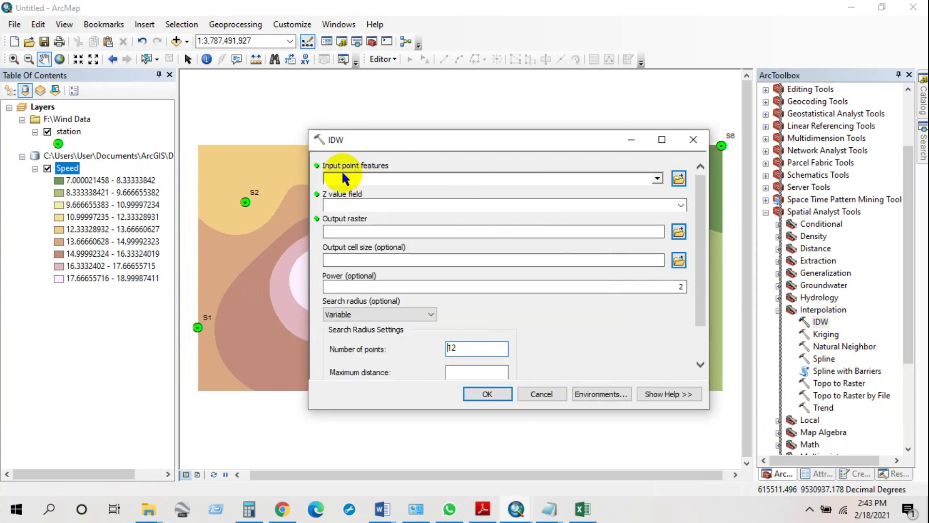
click(657, 179)
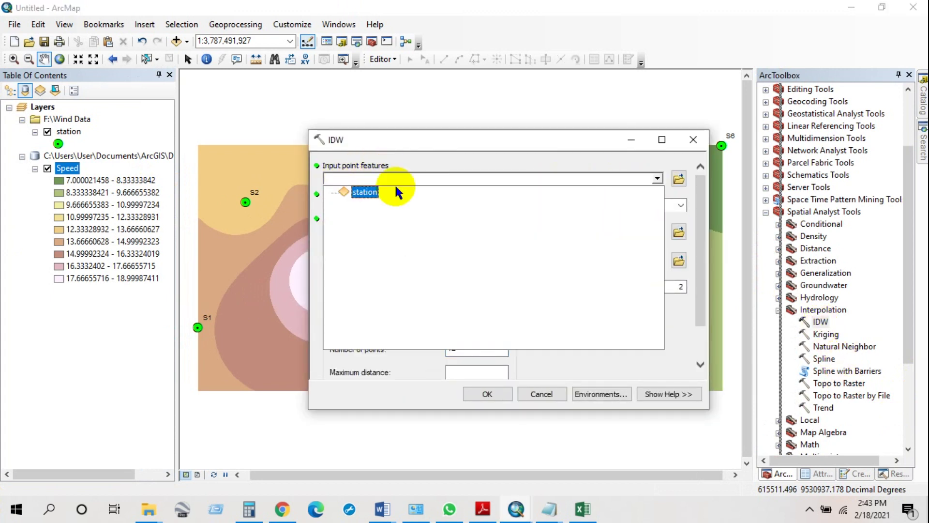
click(365, 192)
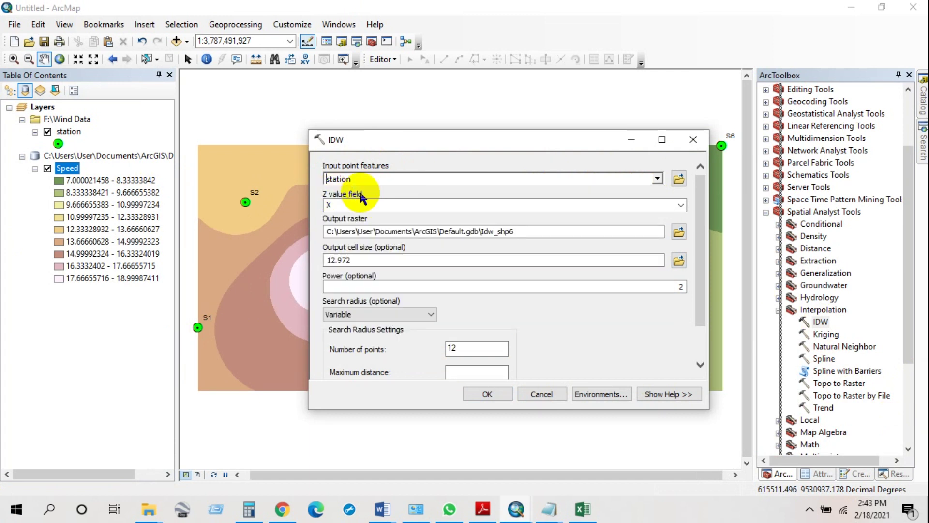
click(671, 207)
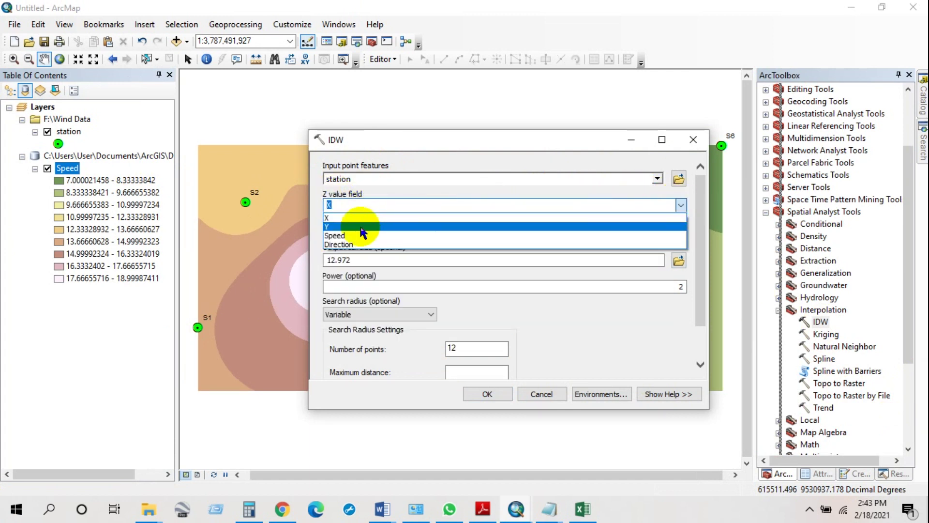
click(341, 244)
click(533, 232)
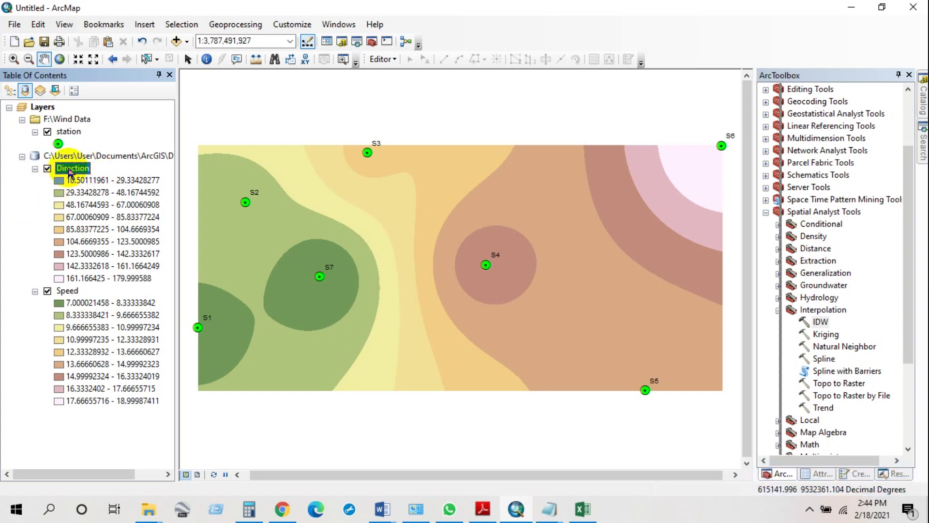
click(72, 291)
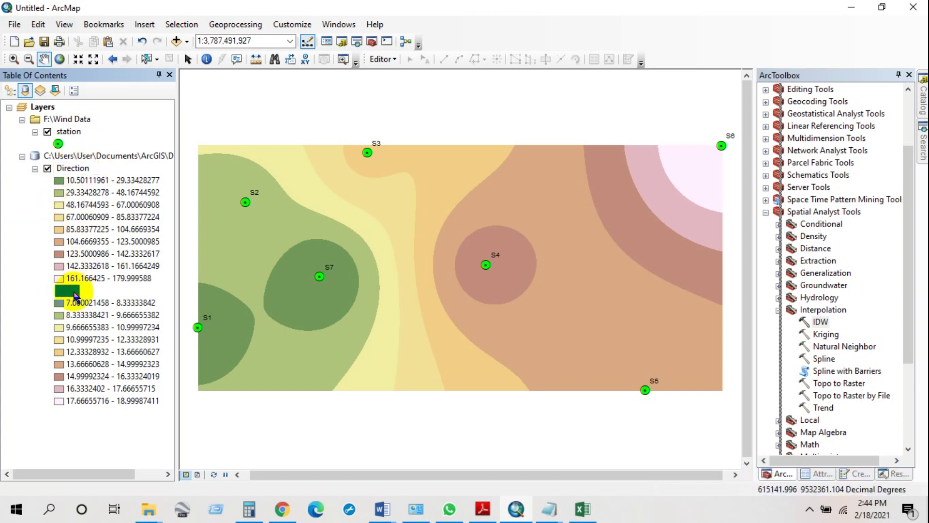
click(11, 239)
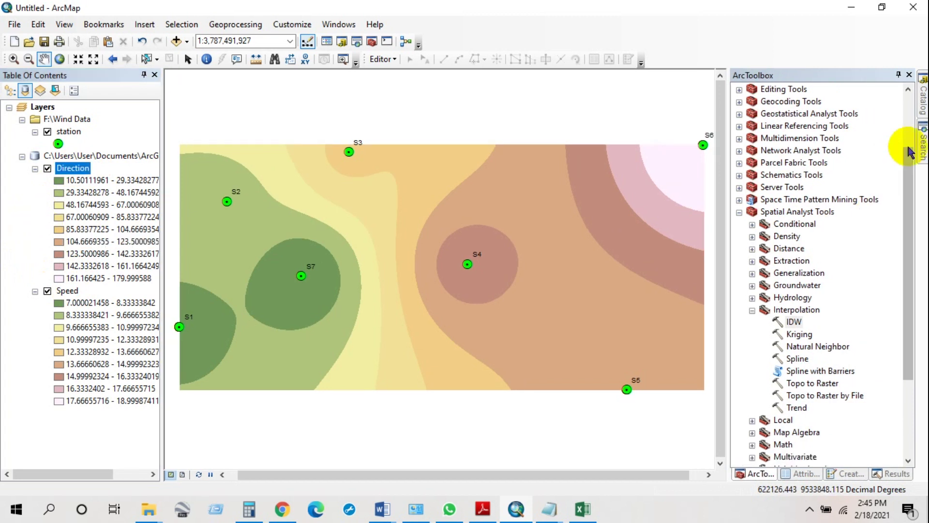
Step: Search for "create fishnet" and open the Create Fishnet data management tool
click(923, 145)
click(742, 126)
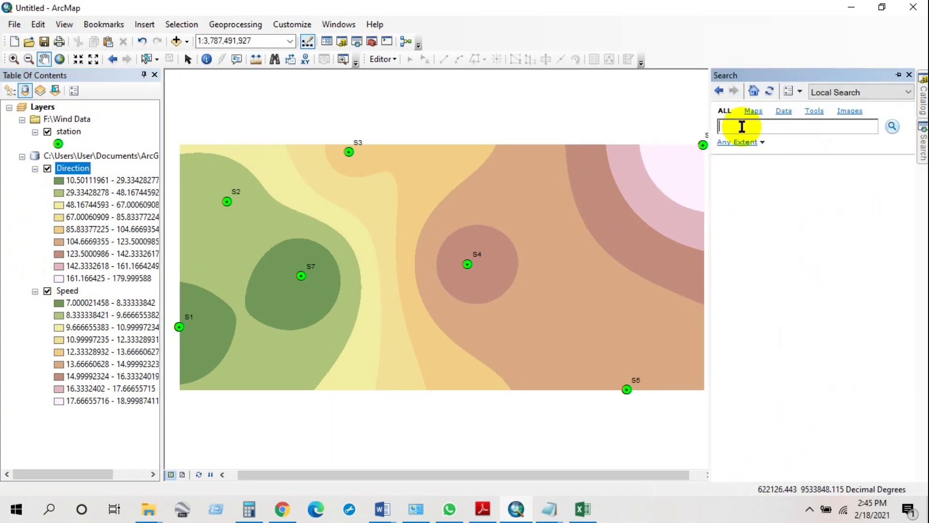
text(create fishnet)
key(Return)
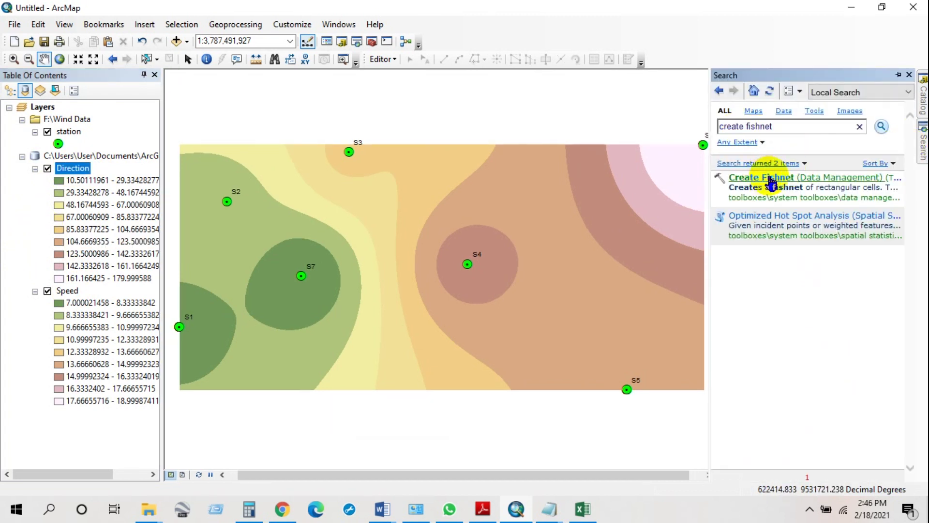
click(775, 180)
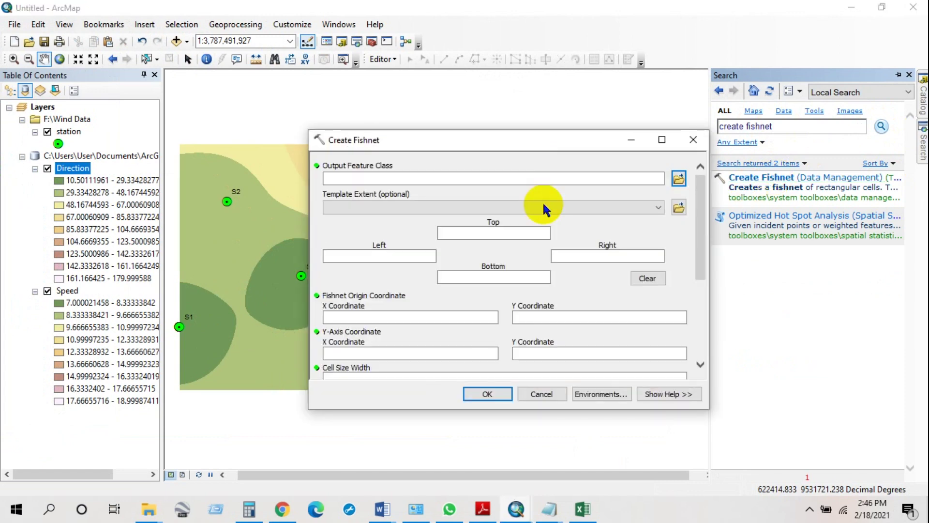
drag(477, 137, 483, 109)
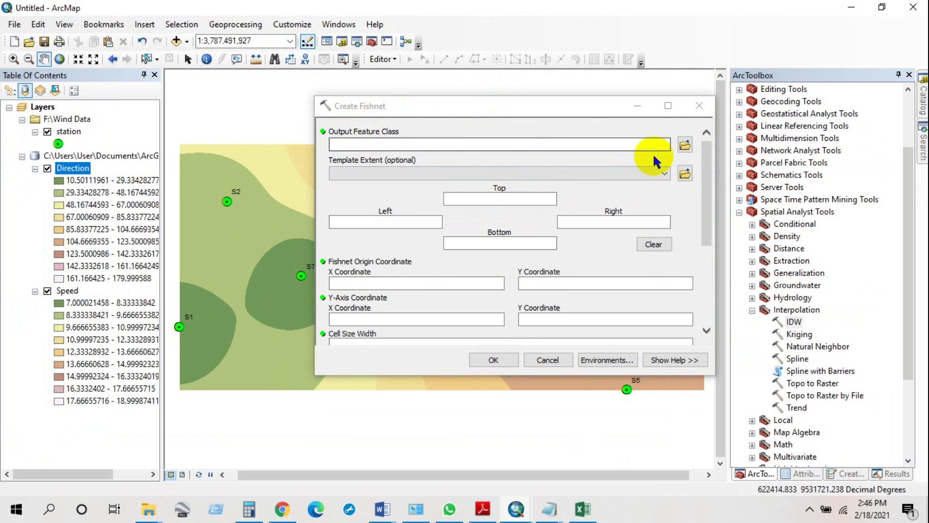
Step: Set the fishnet output to wind.shp in F:\Wind Data and match its template extent to the Direction layer
click(685, 144)
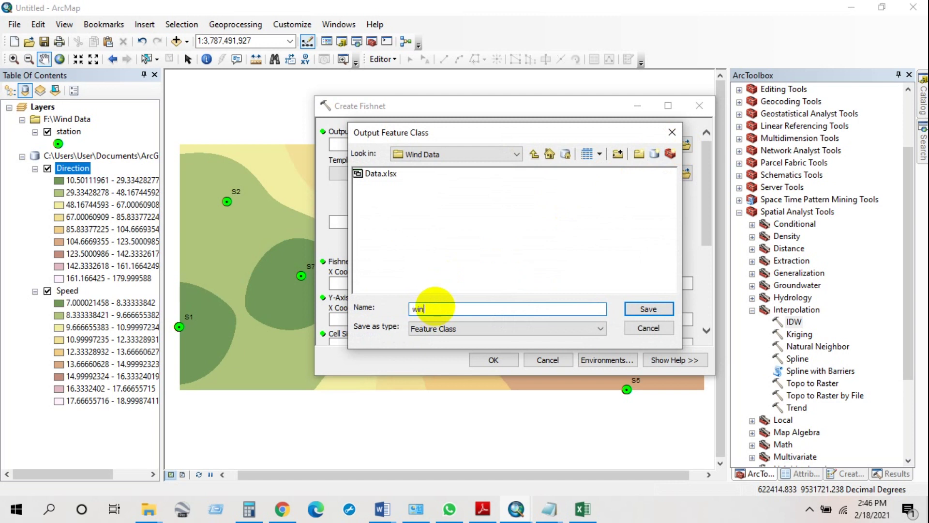
click(651, 310)
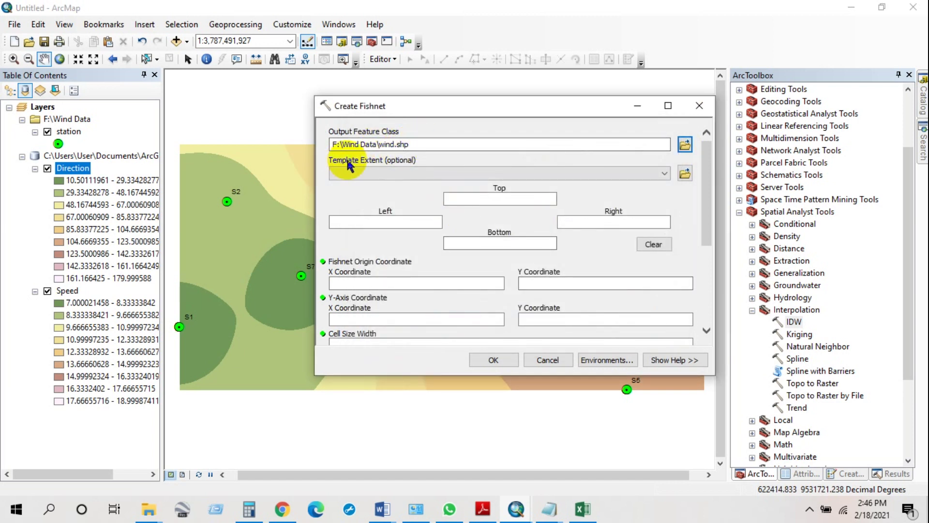
click(665, 174)
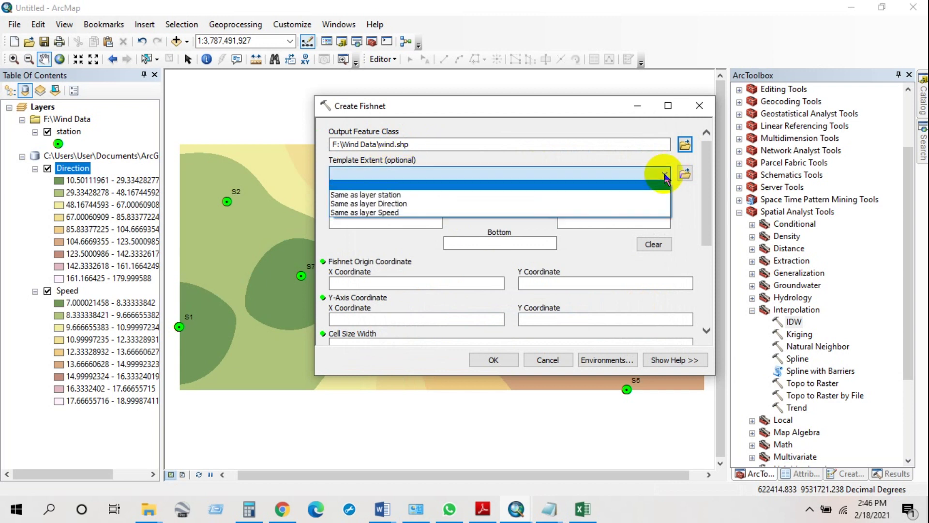
click(389, 205)
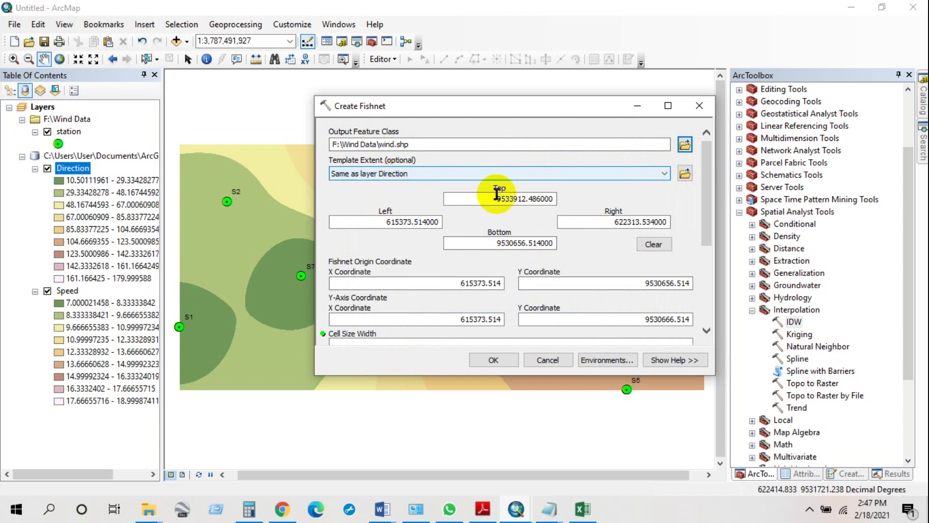
Step: Set the fishnet's cell width and height to 550, keep label point creation enabled, and generate the polyline fishnet
drag(705, 190, 704, 253)
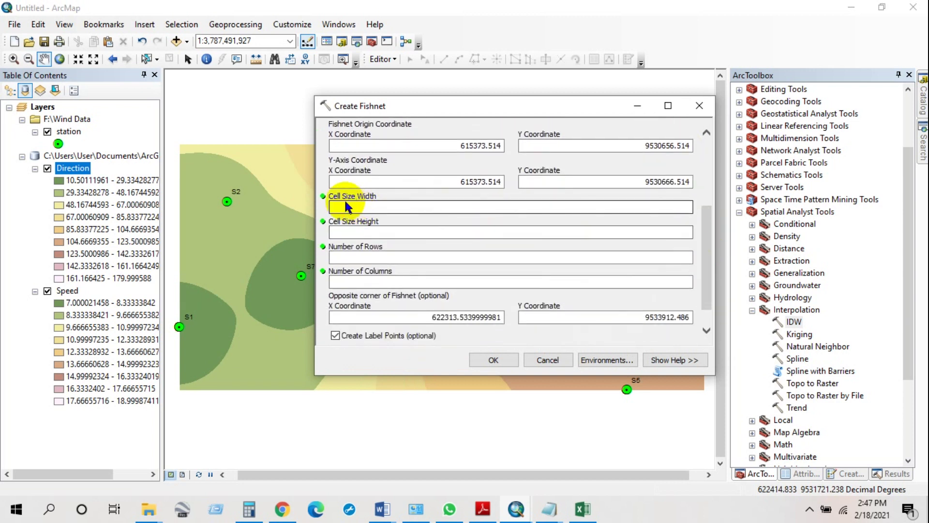
click(643, 209)
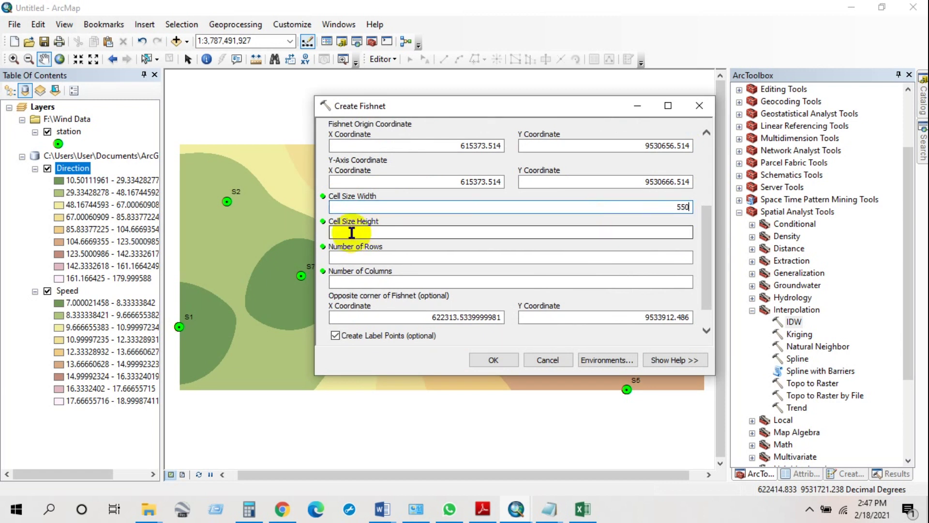
click(672, 234)
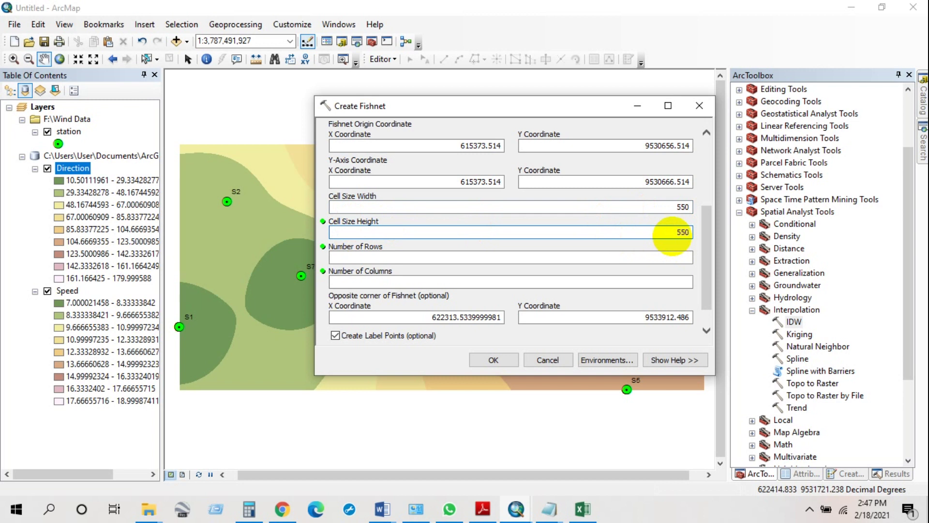
drag(707, 252, 705, 264)
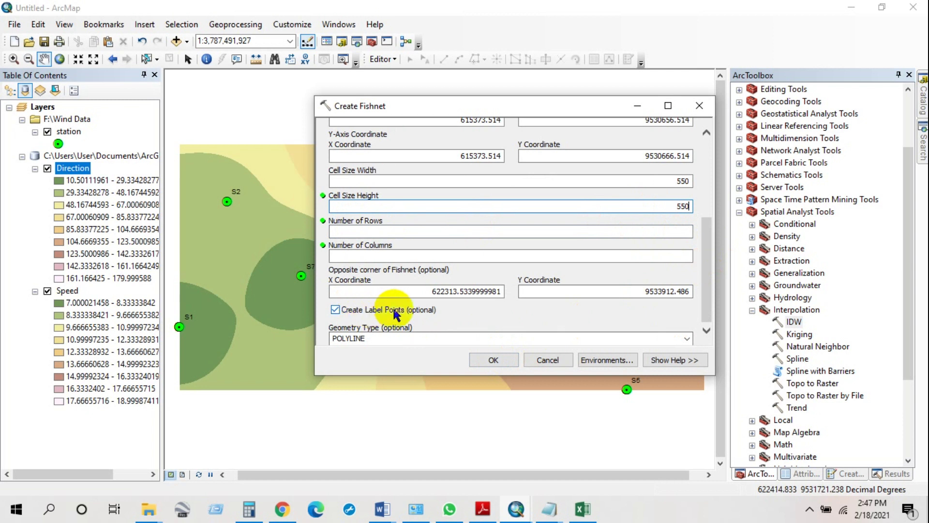
click(335, 309)
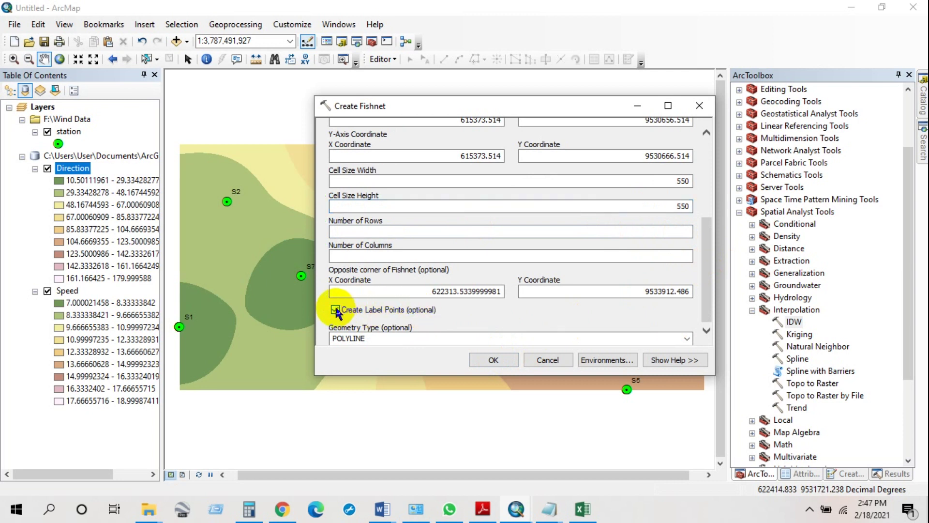
click(335, 310)
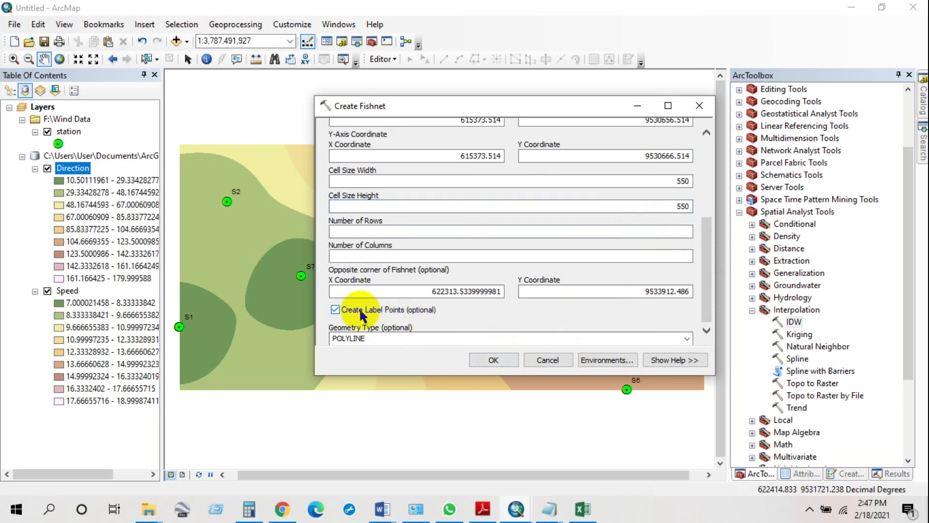
click(494, 360)
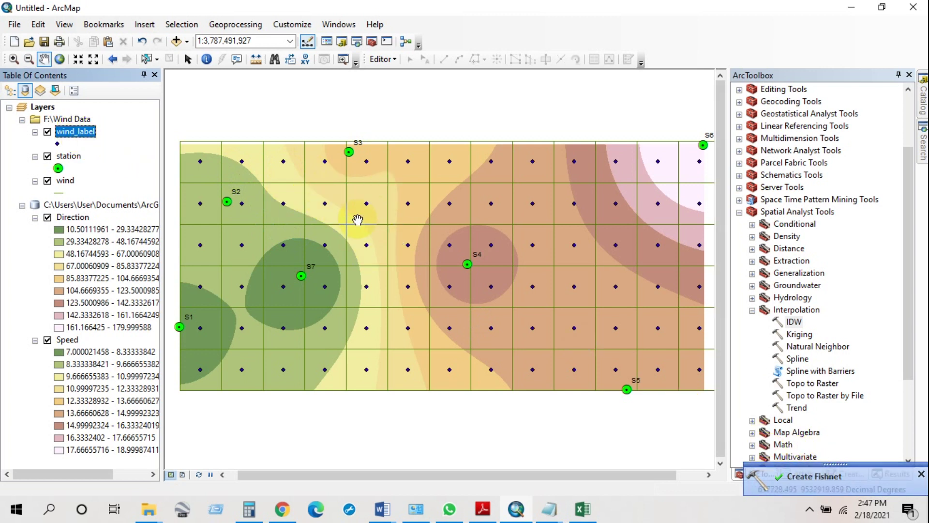
Step: Examine the fields in the wind_label layer's attribute table, and close the table
right_click(73, 132)
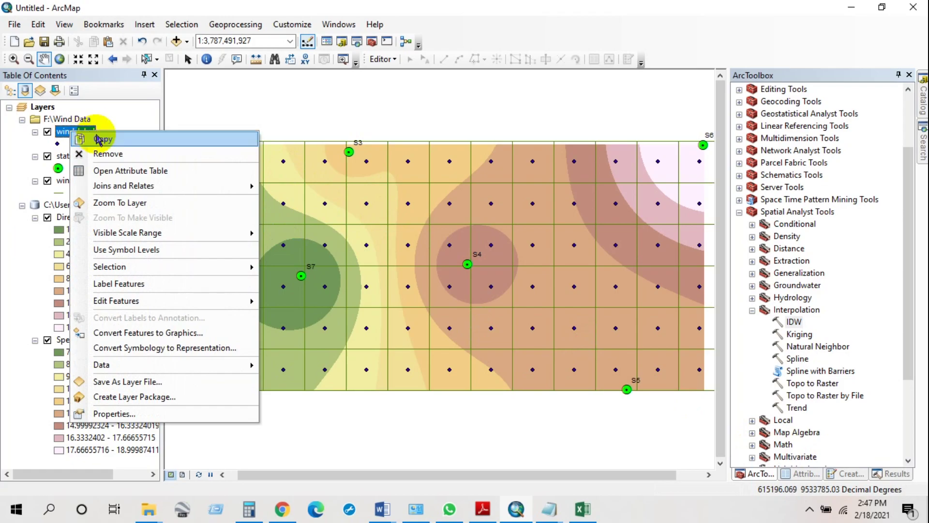
click(121, 170)
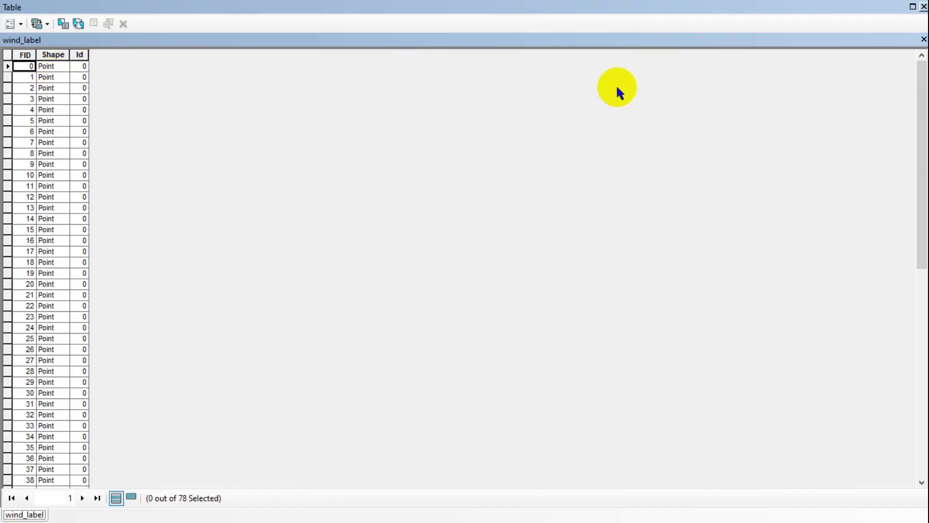
click(924, 7)
Step: Open the Extract Multi Values to Points tool from the Spatial Analyst extraction tools
scroll(791, 227, up, 3)
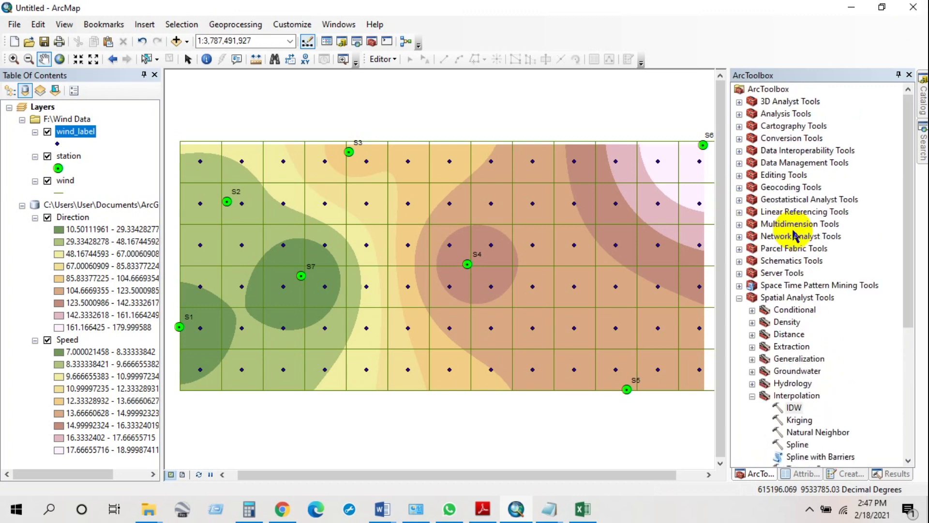
click(777, 286)
click(786, 335)
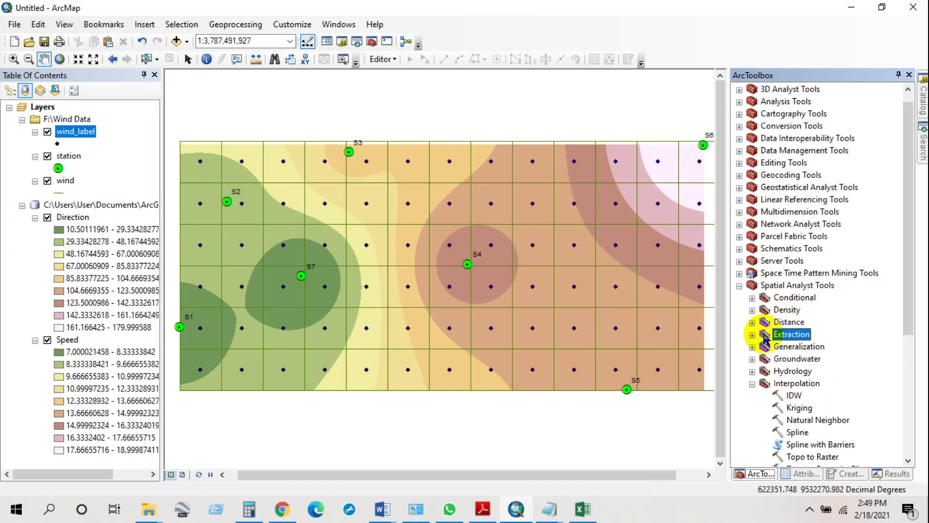
click(753, 335)
scroll(796, 348, down, 1)
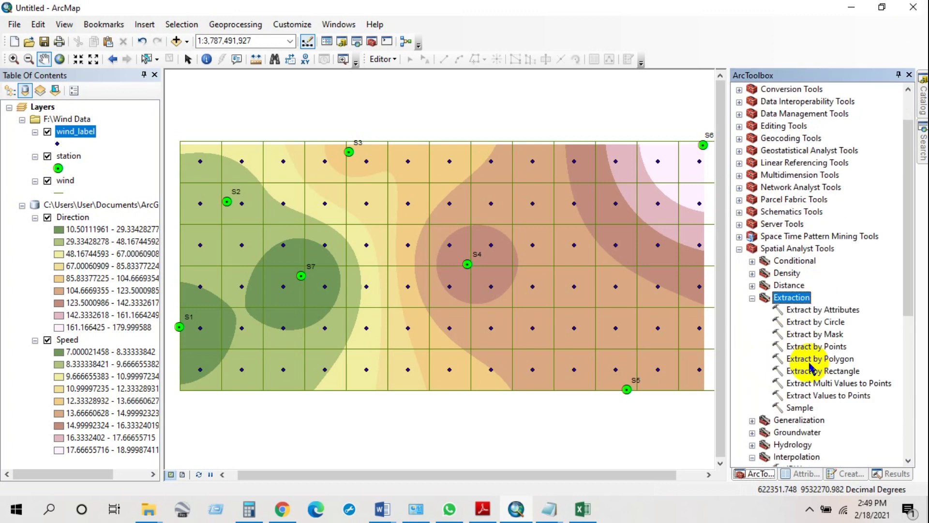
click(833, 383)
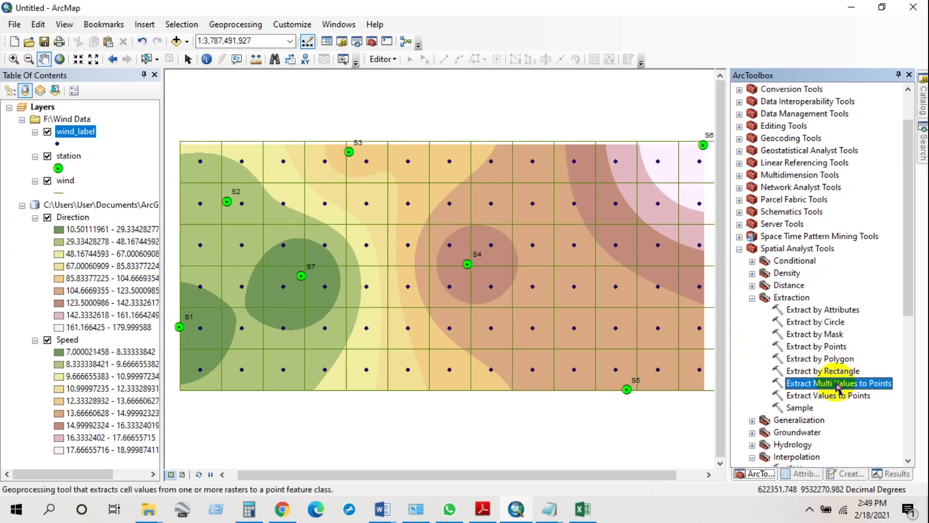
double_click(835, 382)
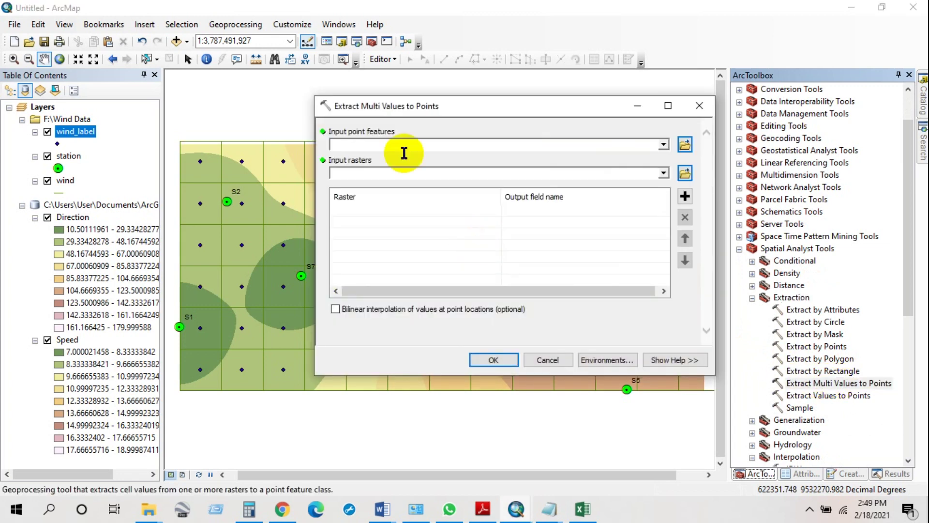
Step: Extract the Direction and Speed raster values to the wind_label points, and open the layer's attribute table to check the fields
click(662, 145)
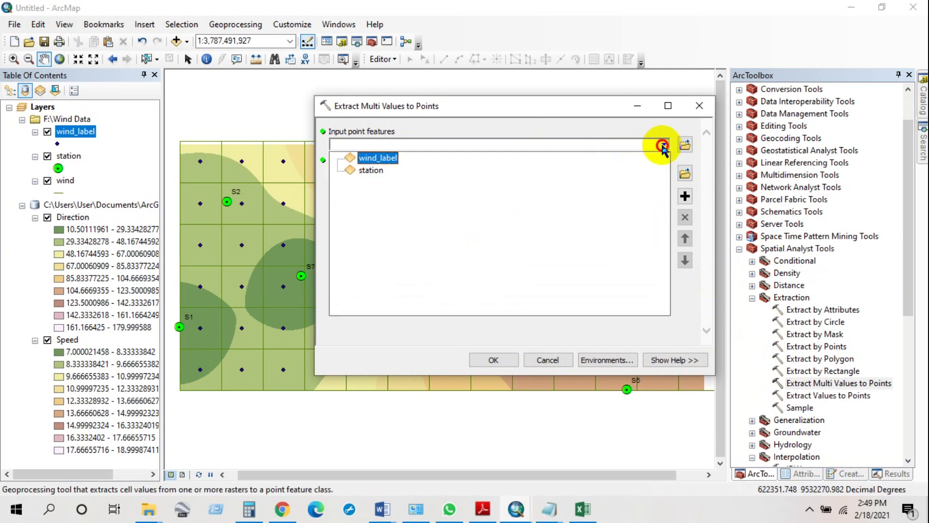
click(379, 159)
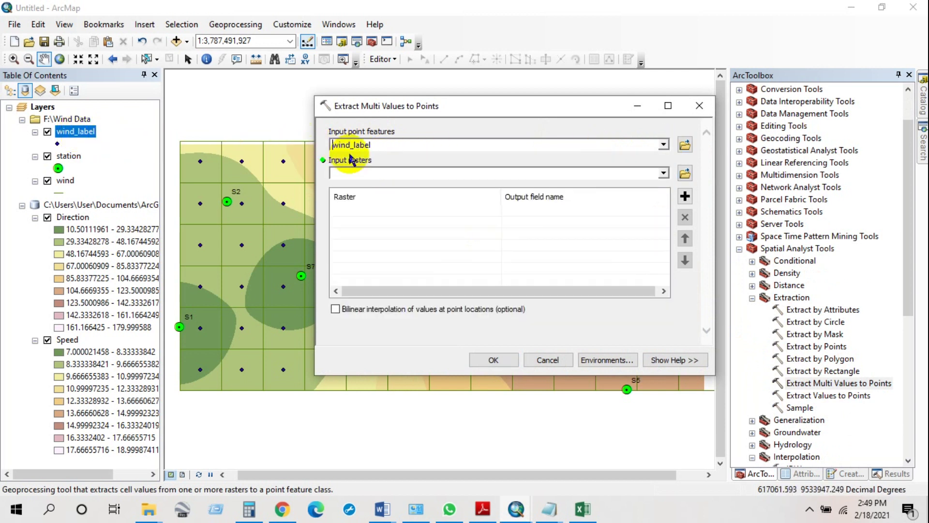
click(663, 173)
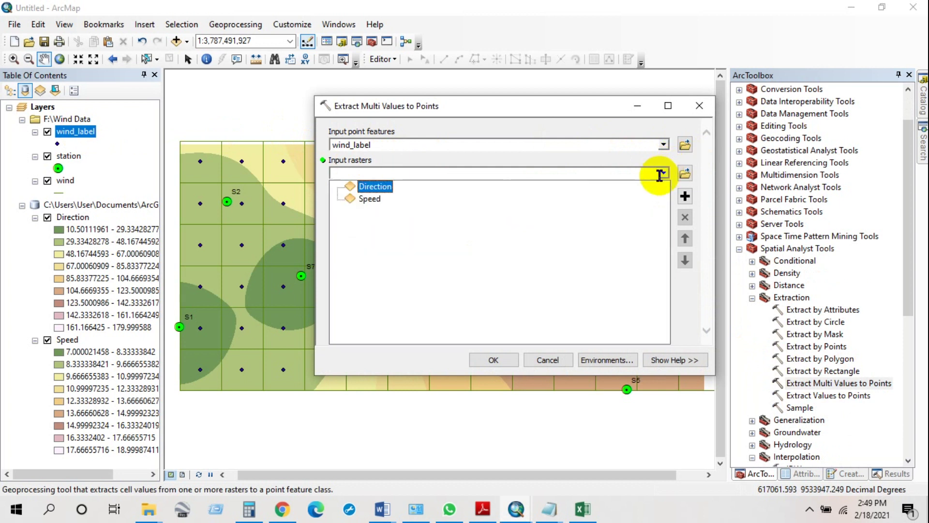
click(377, 184)
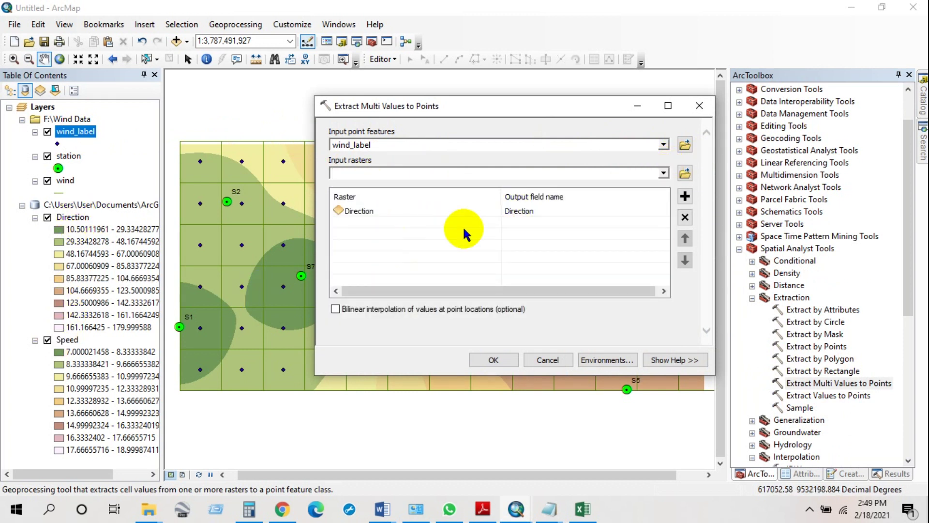
click(664, 173)
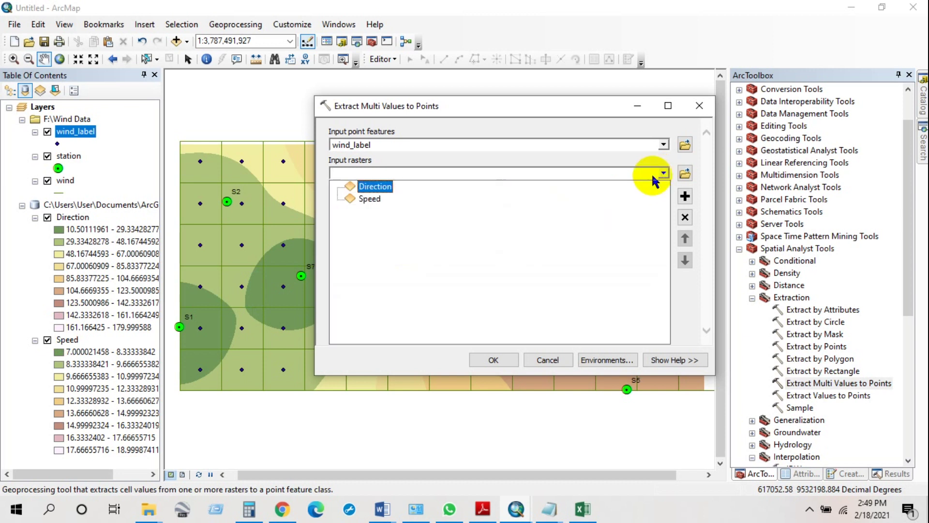
click(373, 193)
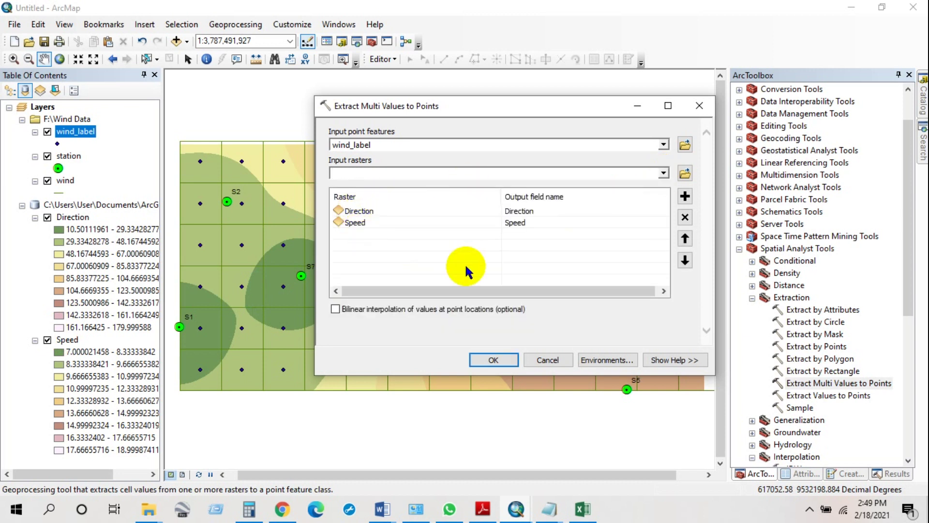
click(492, 360)
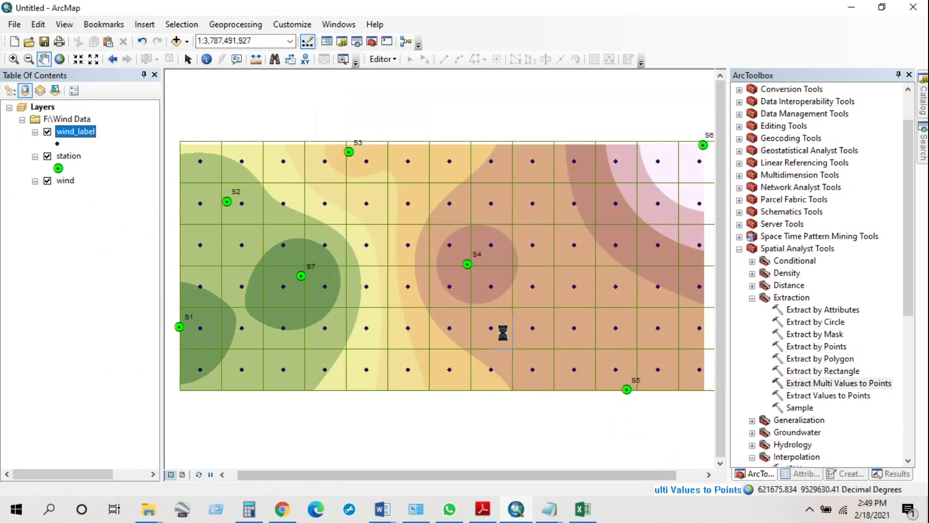
right_click(74, 137)
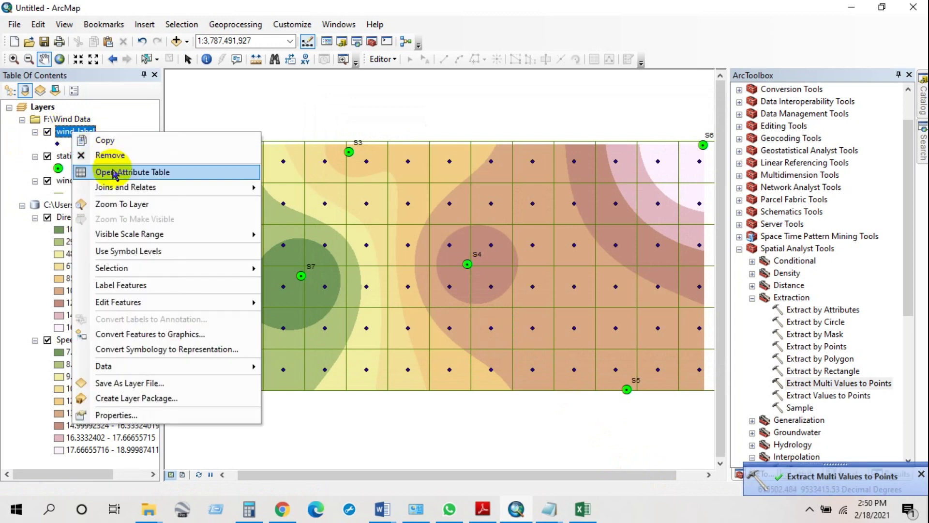
click(112, 172)
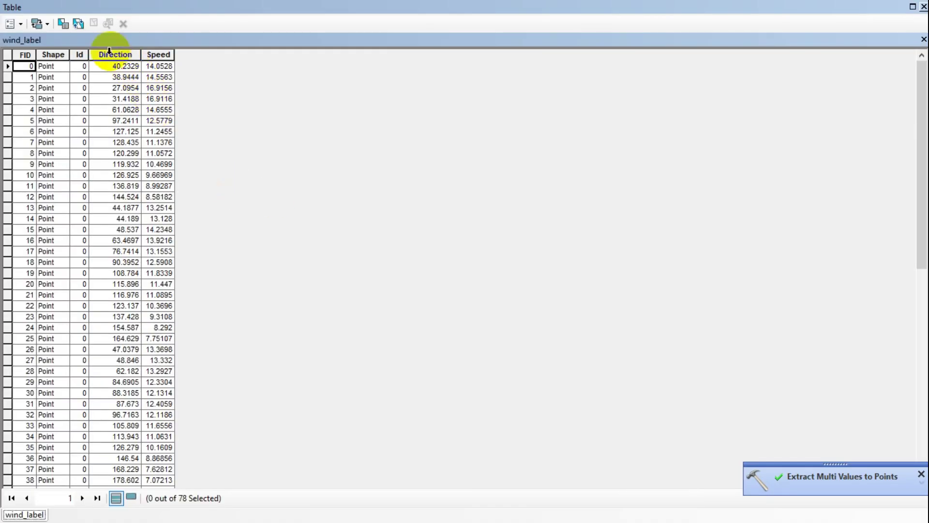
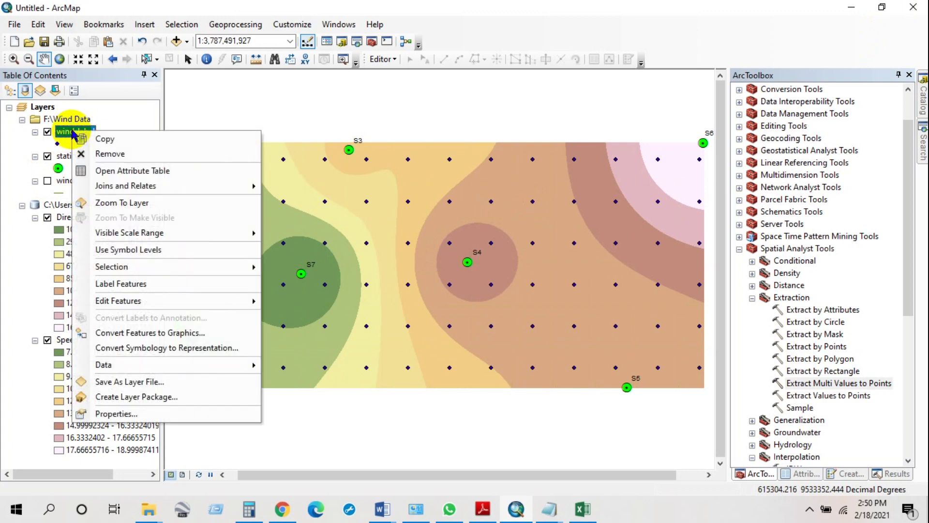
Step: Symbolize the wind_label layer with graduated symbols based on the Speed field, using 4 classes
click(111, 413)
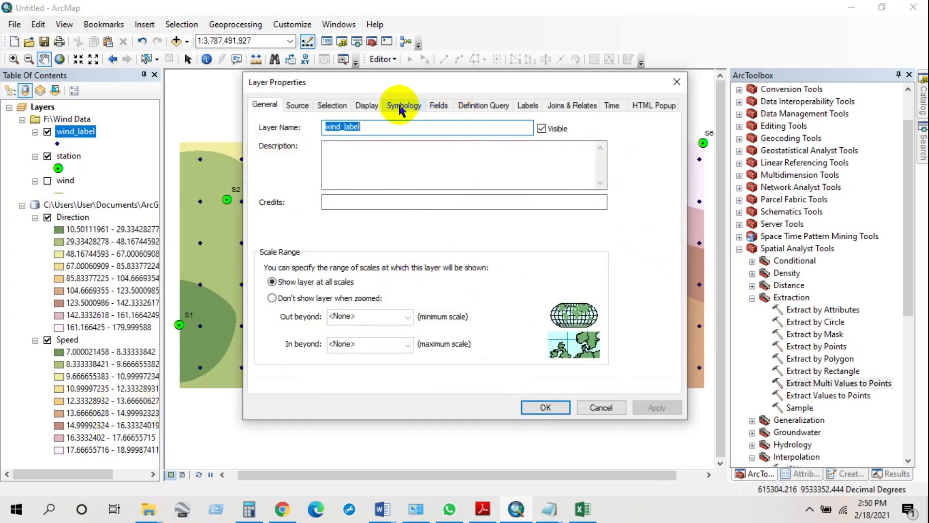
click(400, 108)
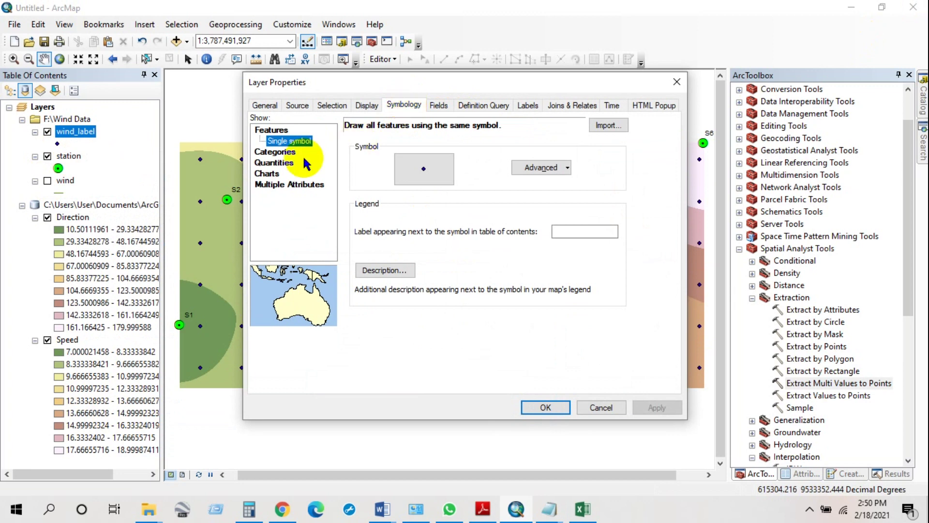
click(274, 162)
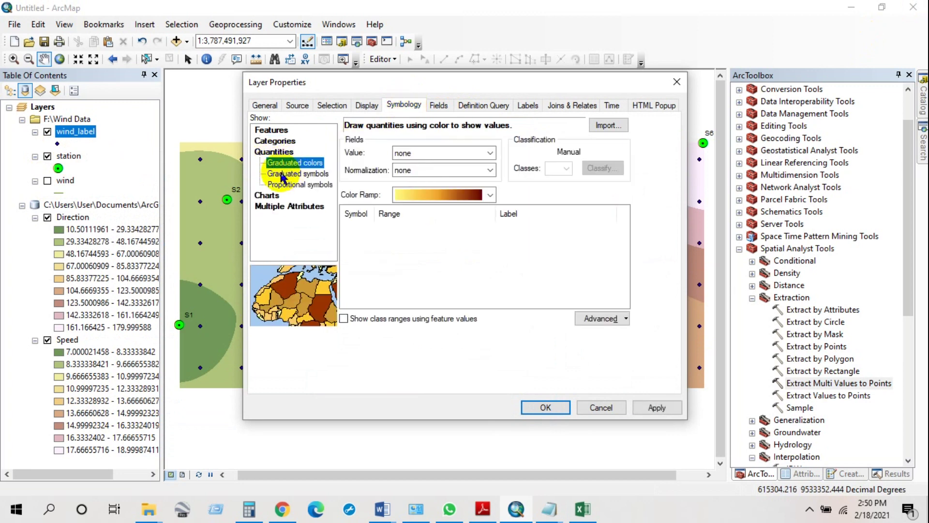
click(290, 174)
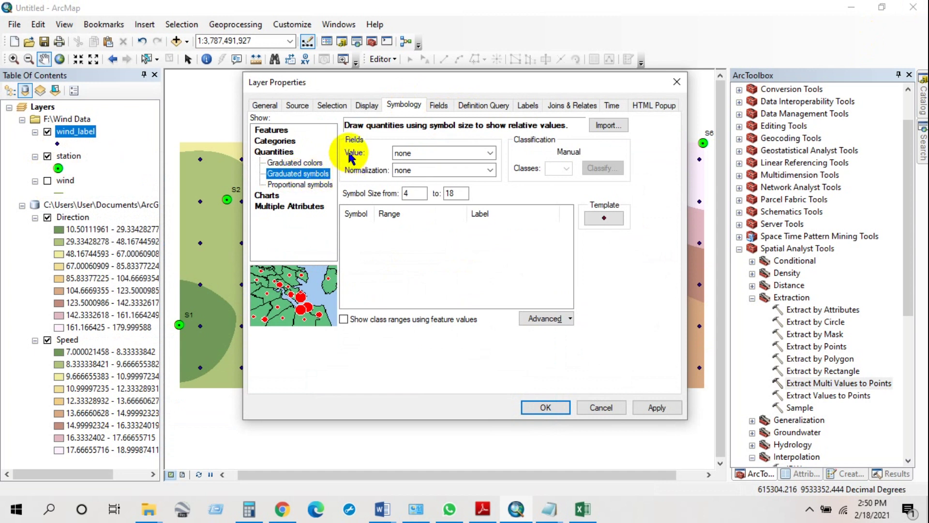
click(490, 154)
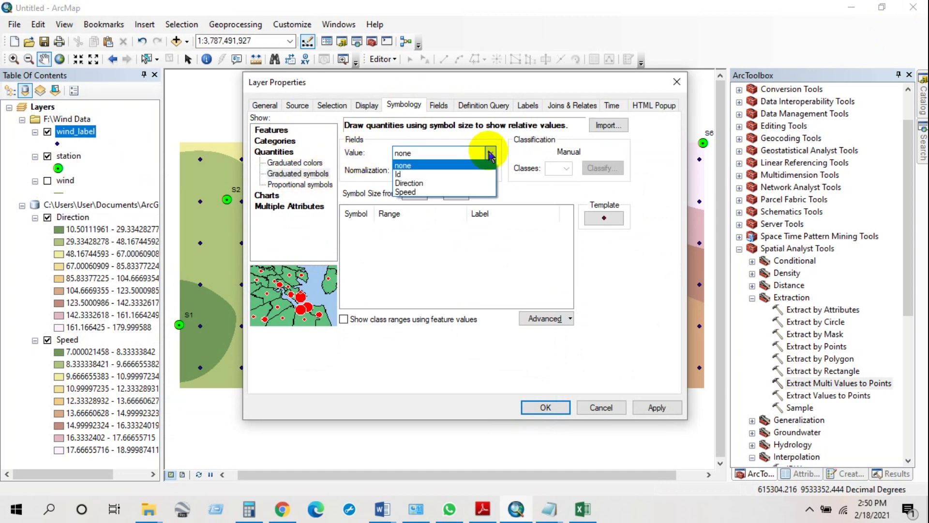
click(406, 192)
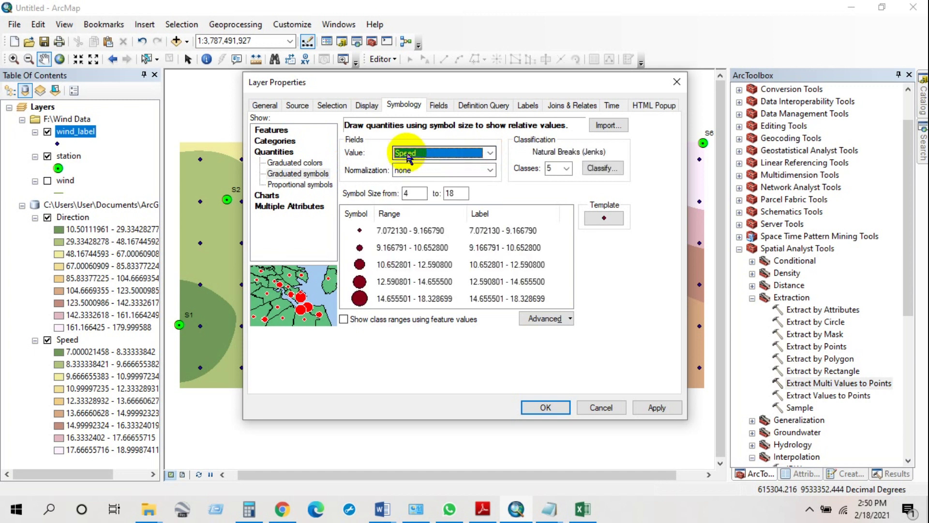
click(563, 168)
click(554, 189)
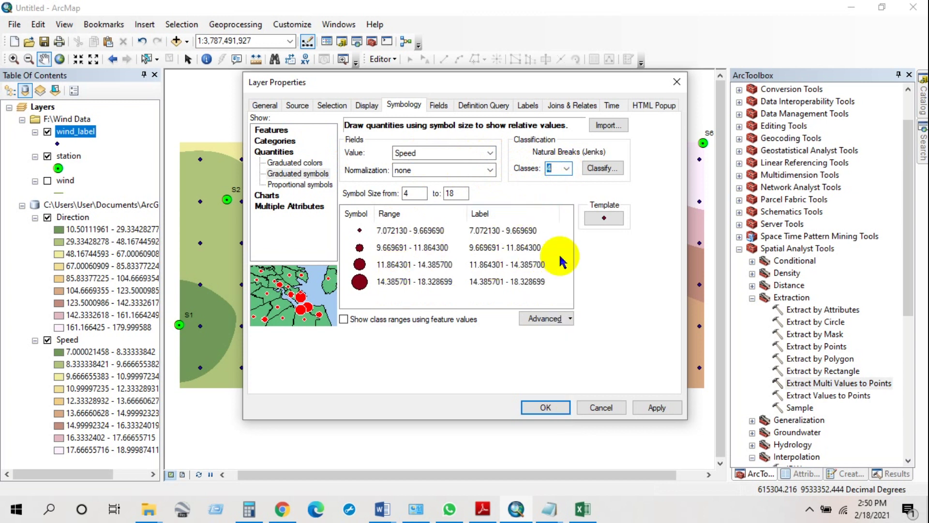
Step: Base the graduated symbol template on Circle 2, and change its outline layer's character font to ESRI Cartography
click(600, 215)
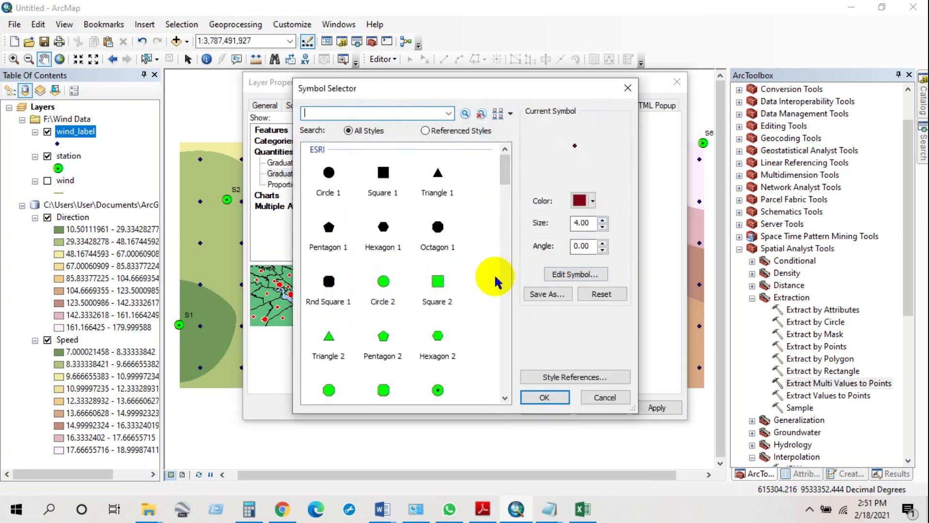
click(384, 282)
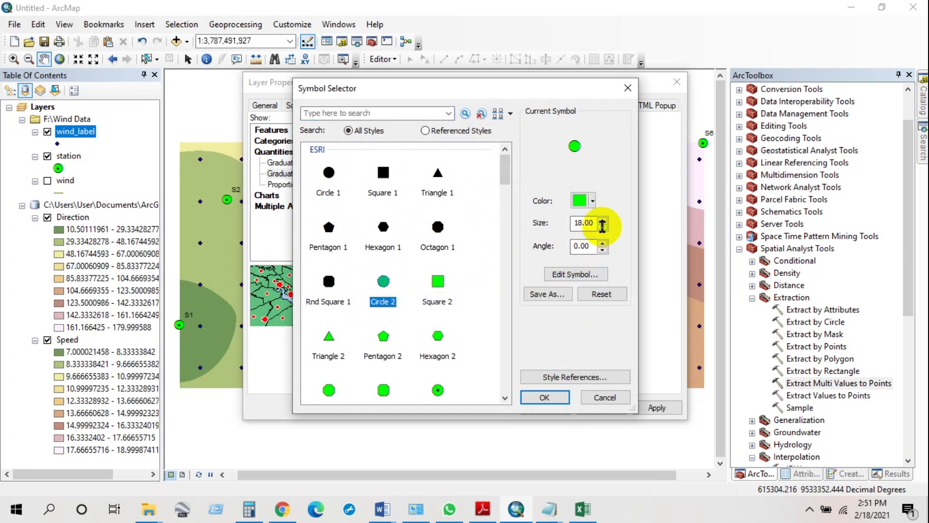
click(572, 273)
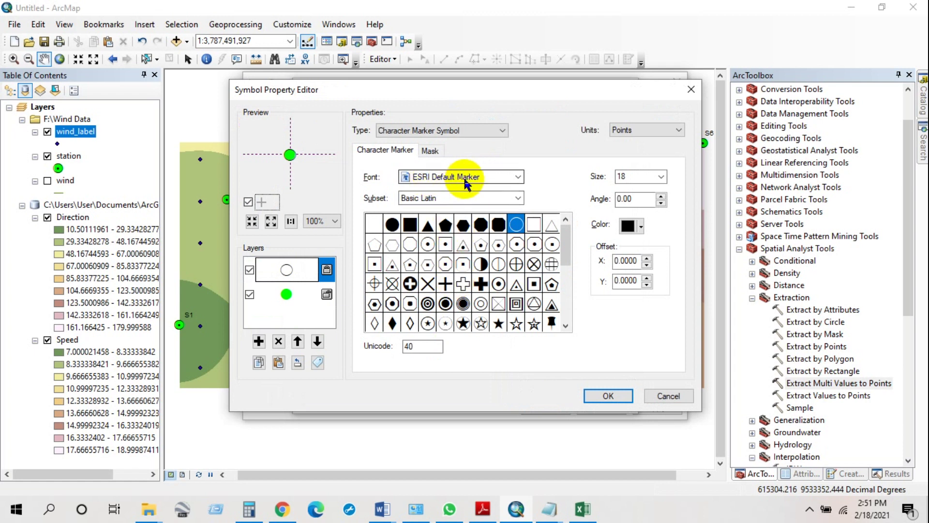
click(519, 178)
scroll(456, 274, down, 1)
scroll(455, 274, up, 6)
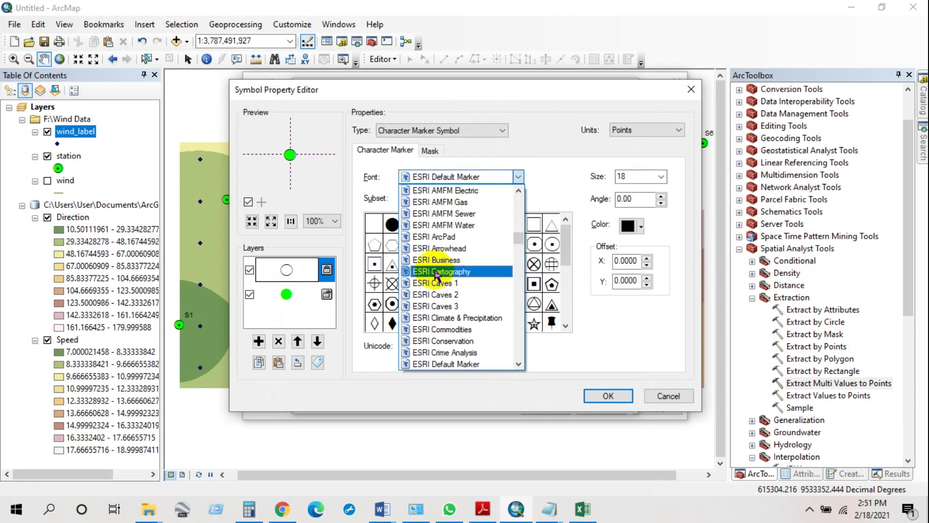
click(436, 271)
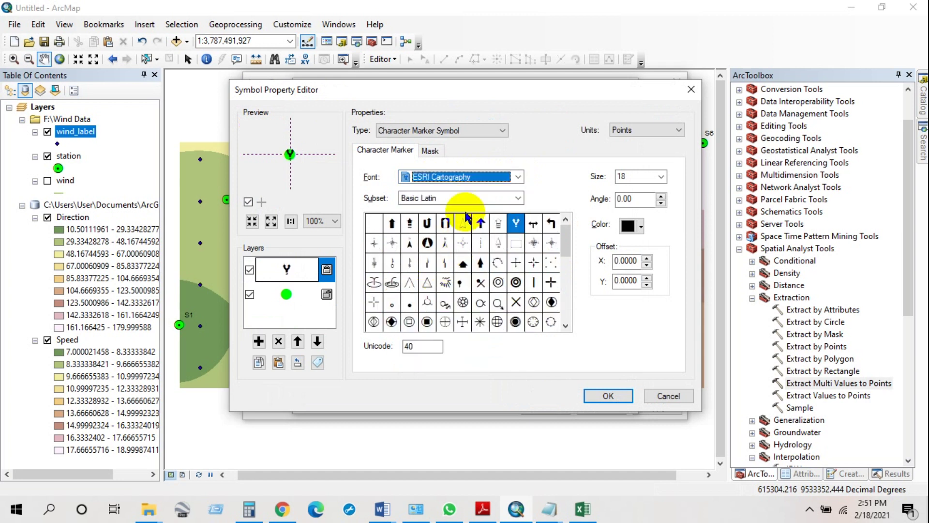
Step: Choose the upward arrow character with Unicode 174, turn off the green circle layer, and apply the symbol as the template
drag(566, 237, 566, 274)
click(534, 262)
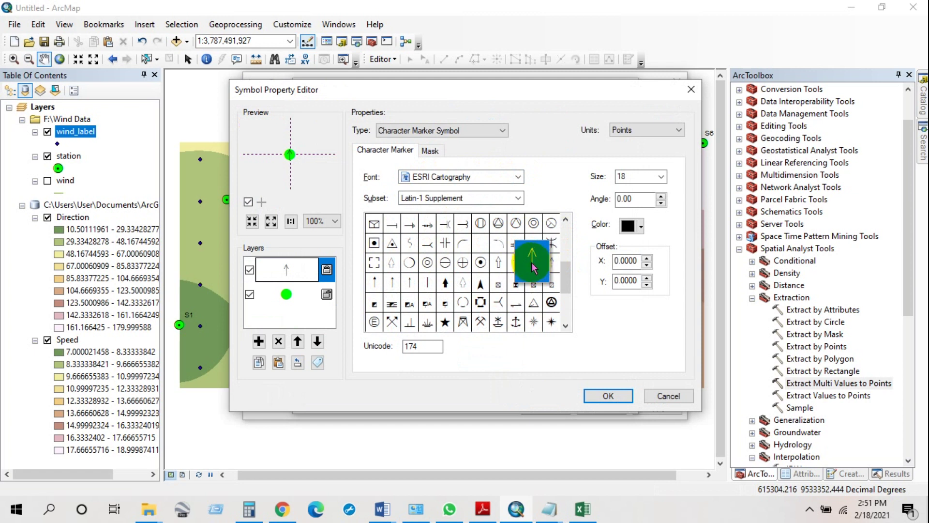
click(250, 295)
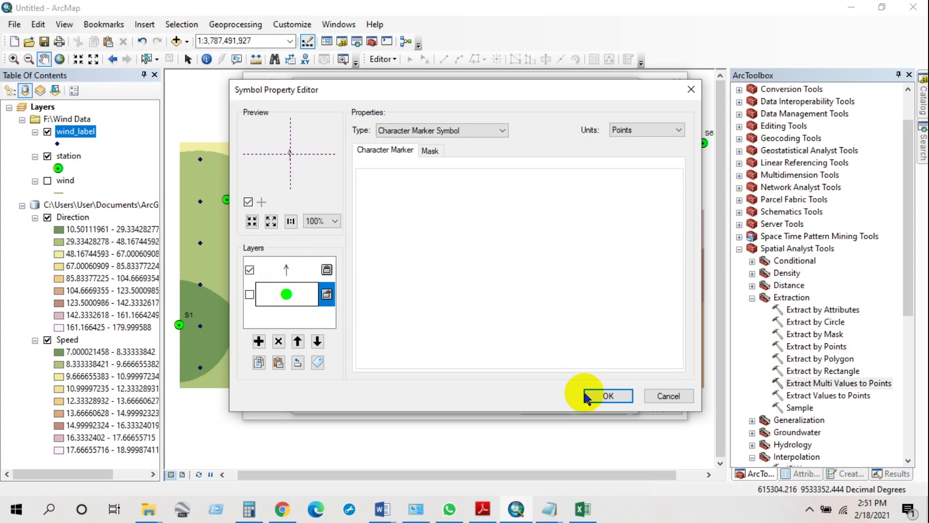
click(605, 396)
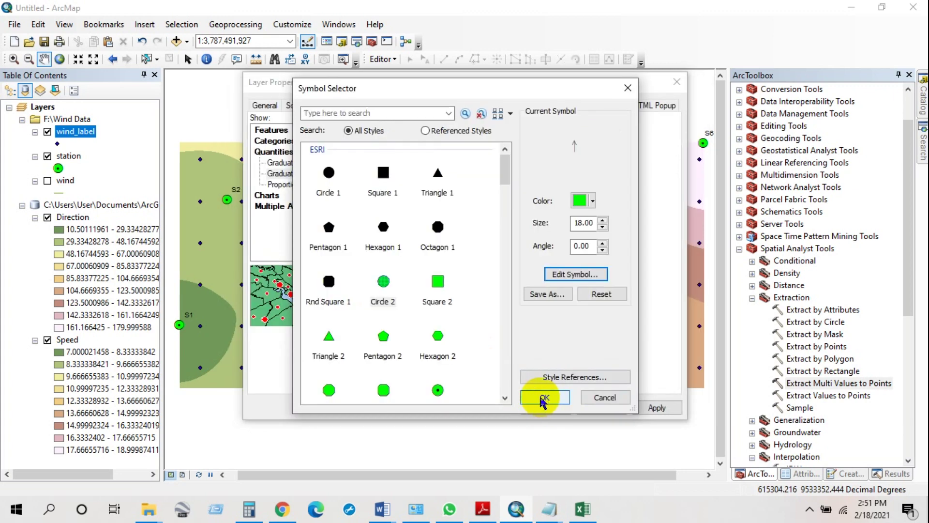
click(544, 398)
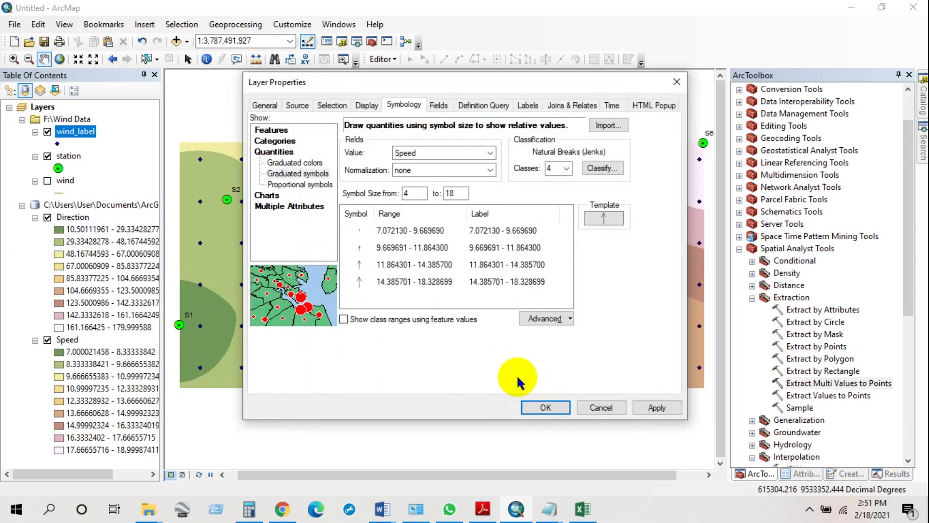
Step: Rotate the wind_label symbols by the Direction field with the Geographic rotation style, and apply the symbology
click(545, 321)
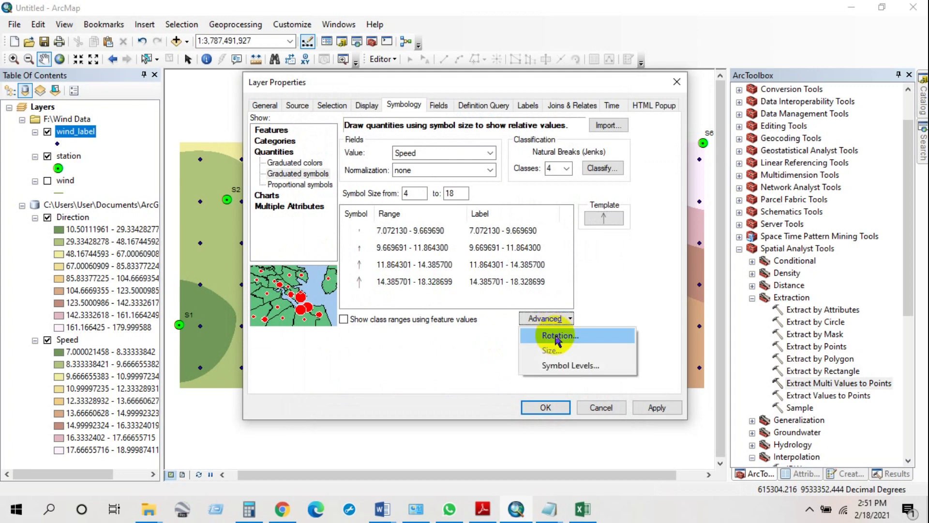
click(561, 335)
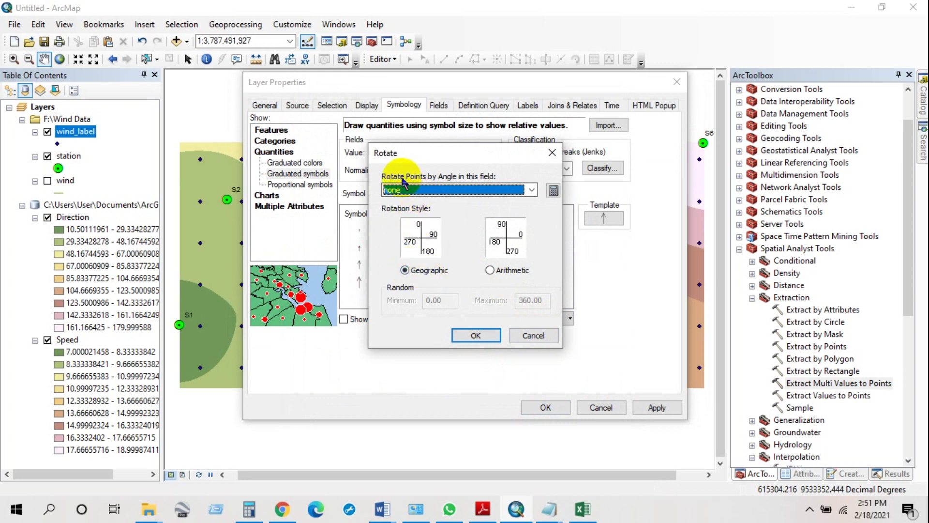
click(533, 191)
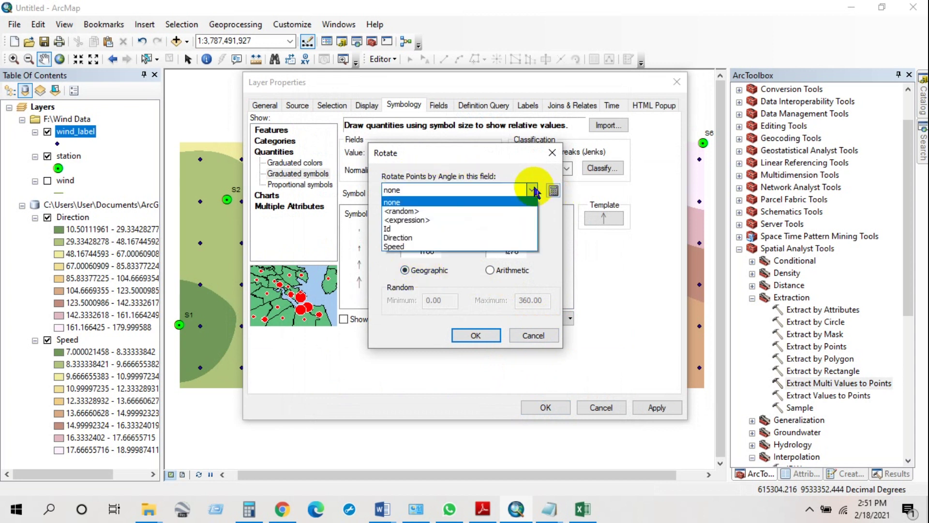
click(402, 237)
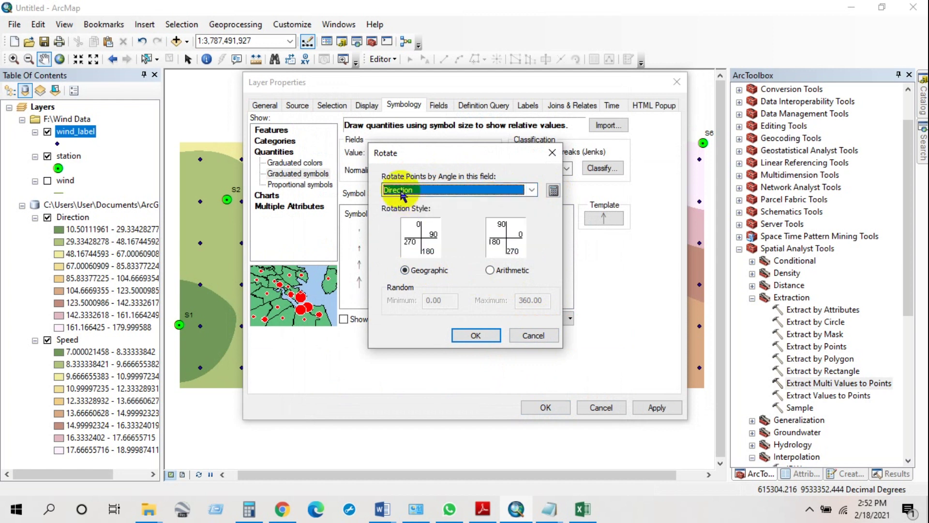
click(475, 336)
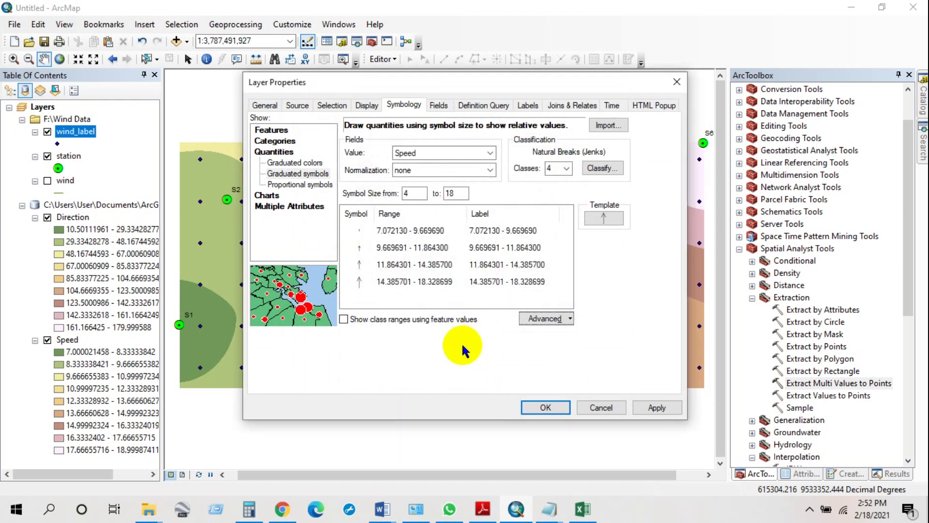
click(546, 407)
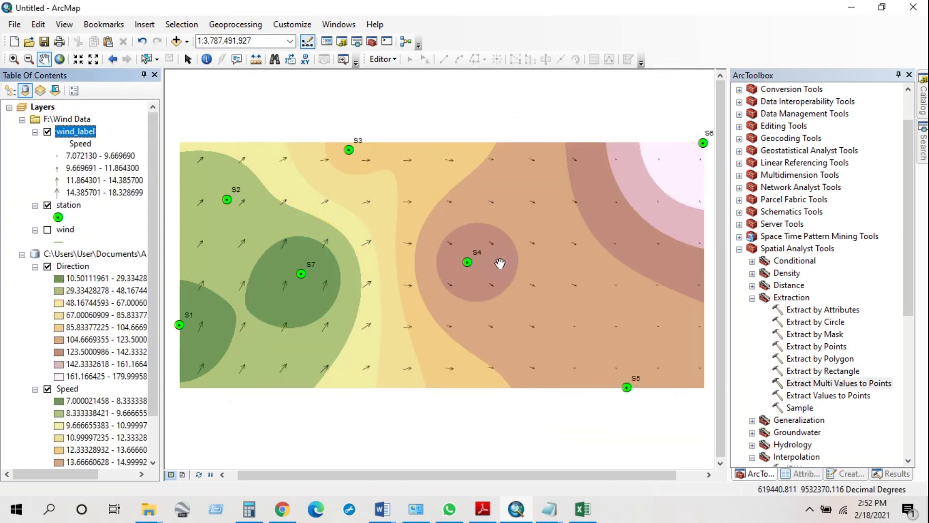
Step: Hide the Direction and Speed rasters to inspect the wind arrows, and show the Direction raster again
click(47, 265)
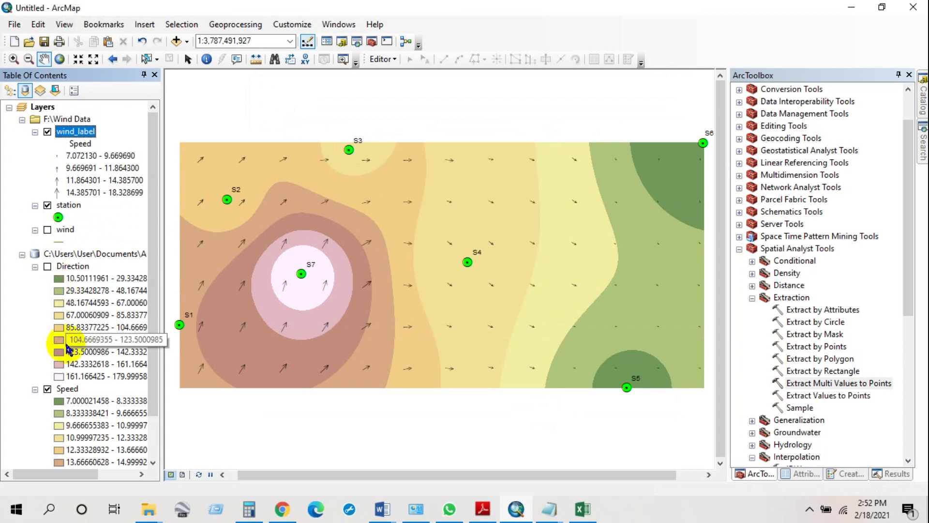
click(49, 389)
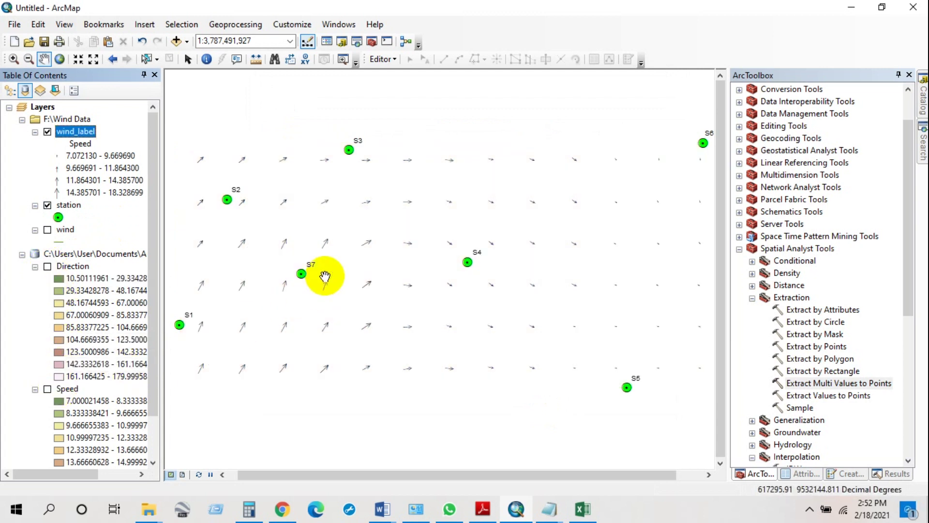
drag(331, 264, 330, 262)
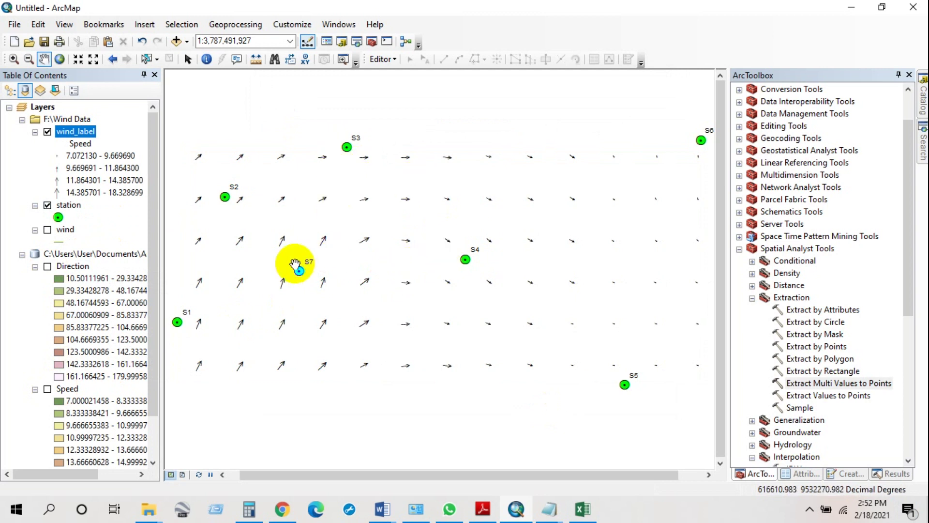
click(48, 266)
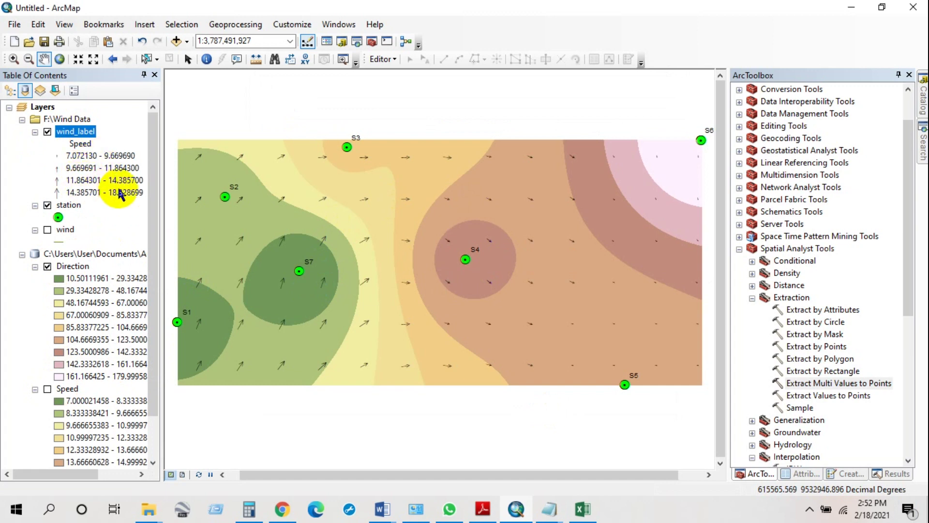
Step: Format the wind_label class labels as numeric values with 3 decimal places, and apply the layer properties
right_click(76, 132)
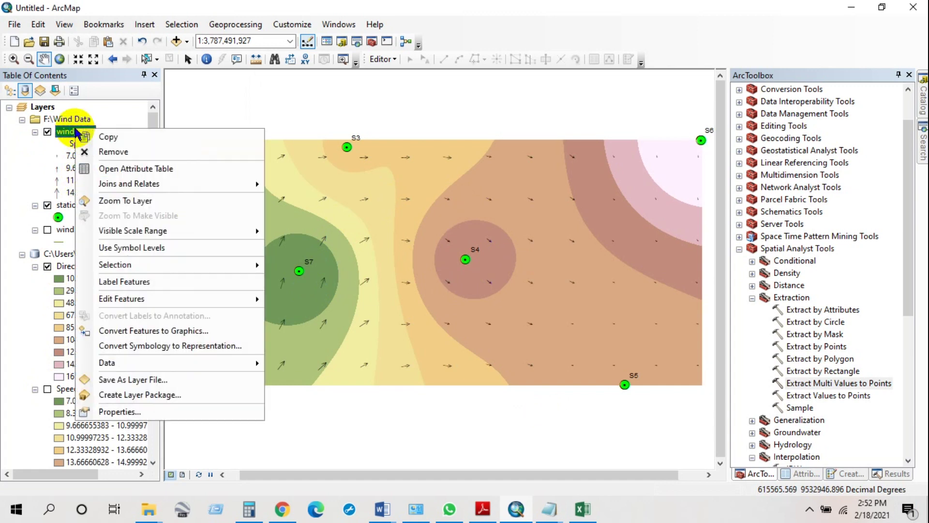
click(116, 411)
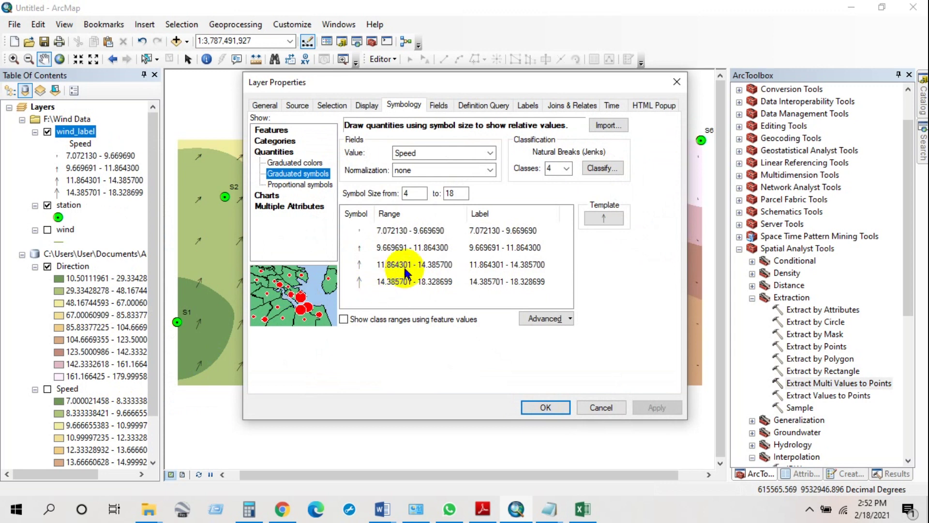
click(500, 218)
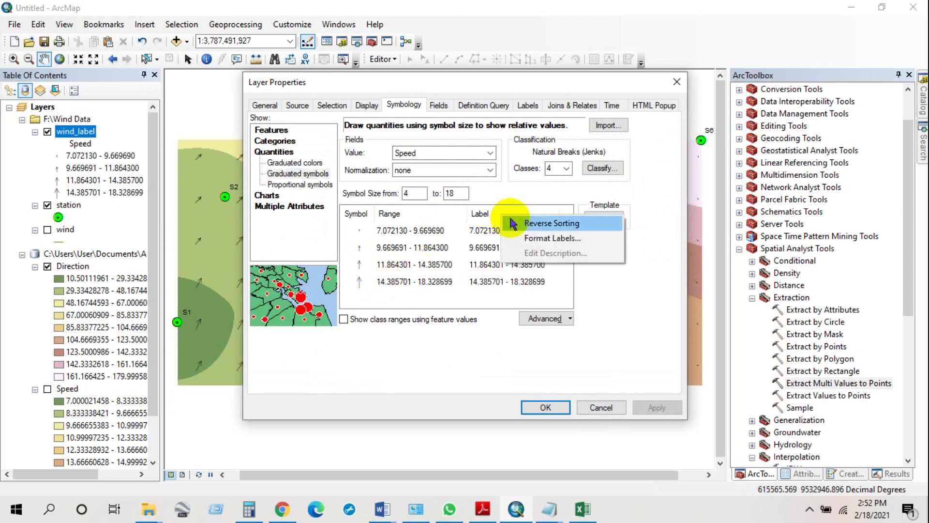
click(530, 239)
double_click(455, 202)
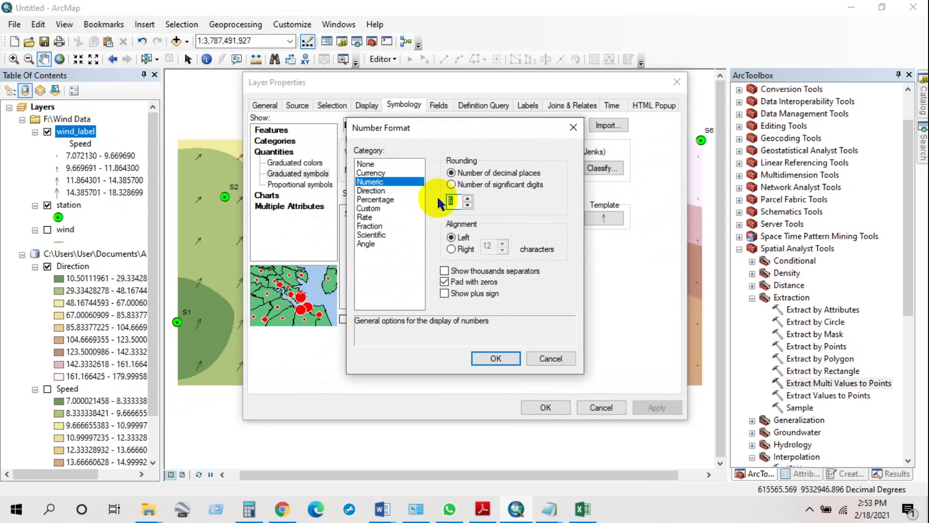
click(486, 352)
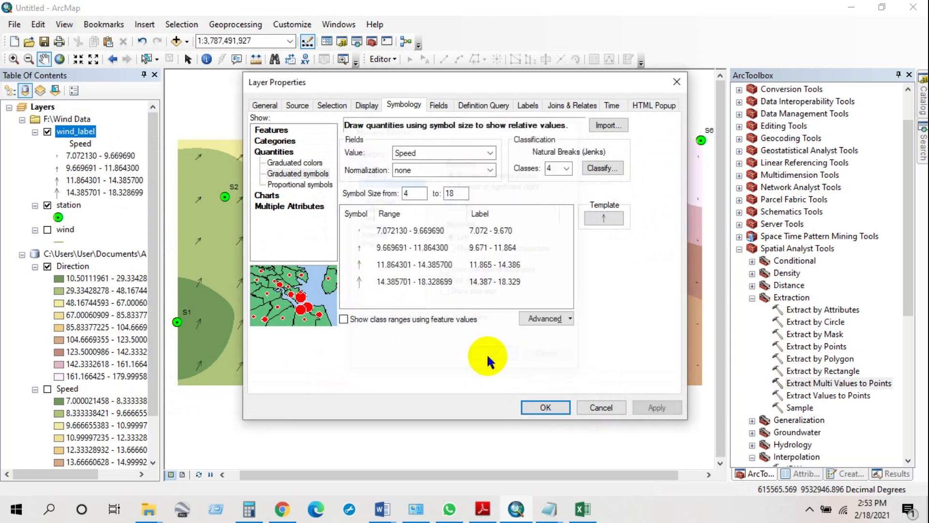
click(538, 406)
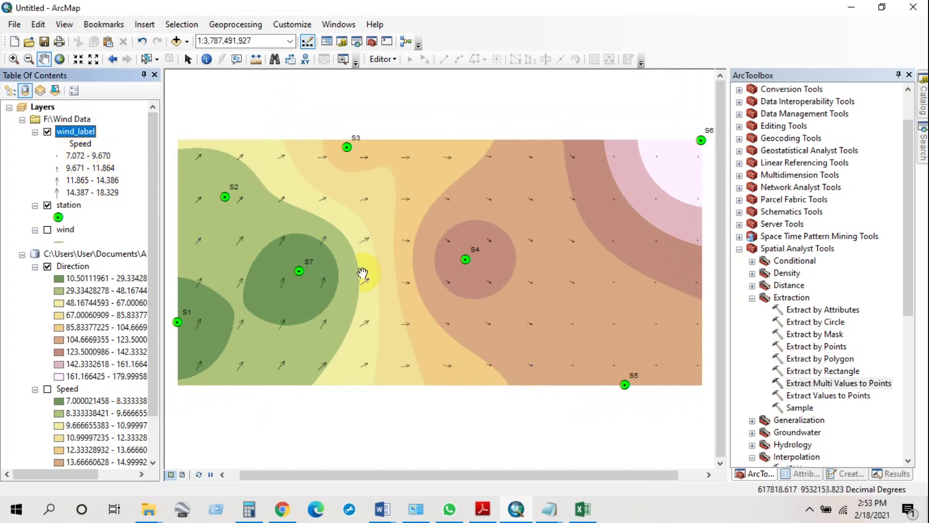
Step: Change the Direction raster's color ramp to the green-yellow-red ramp
key(Down)
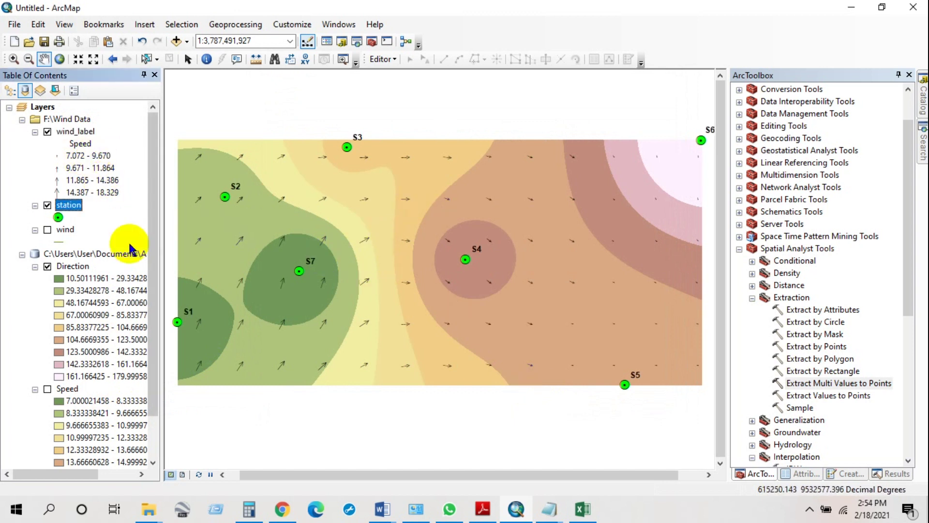
right_click(68, 266)
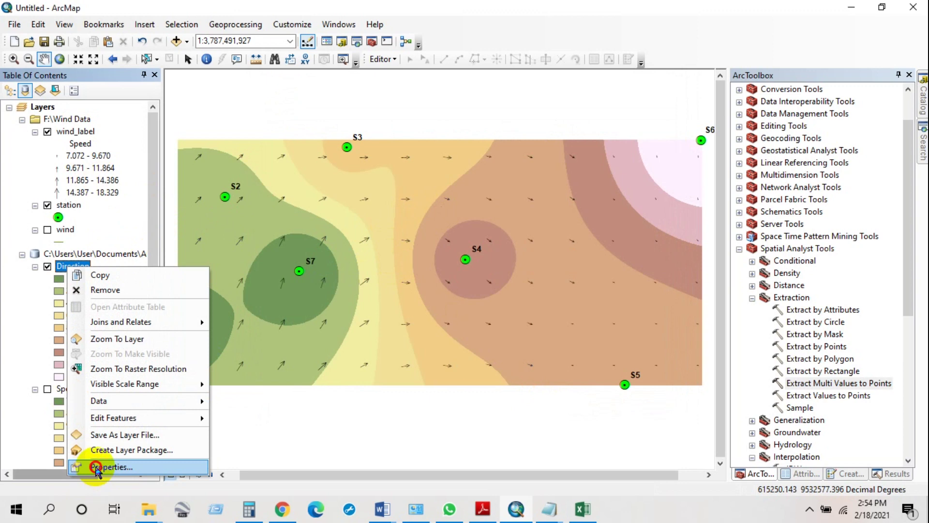
click(97, 467)
click(449, 115)
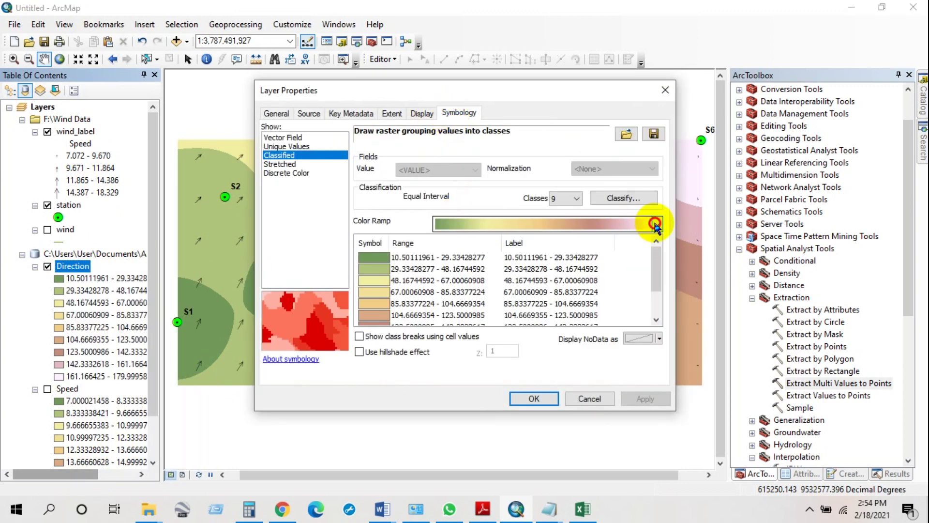
click(655, 224)
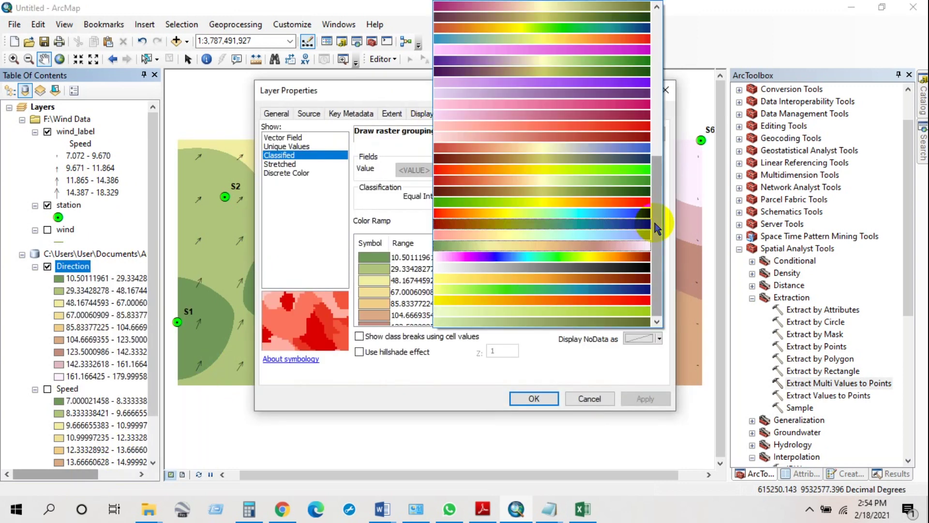
click(602, 202)
click(530, 399)
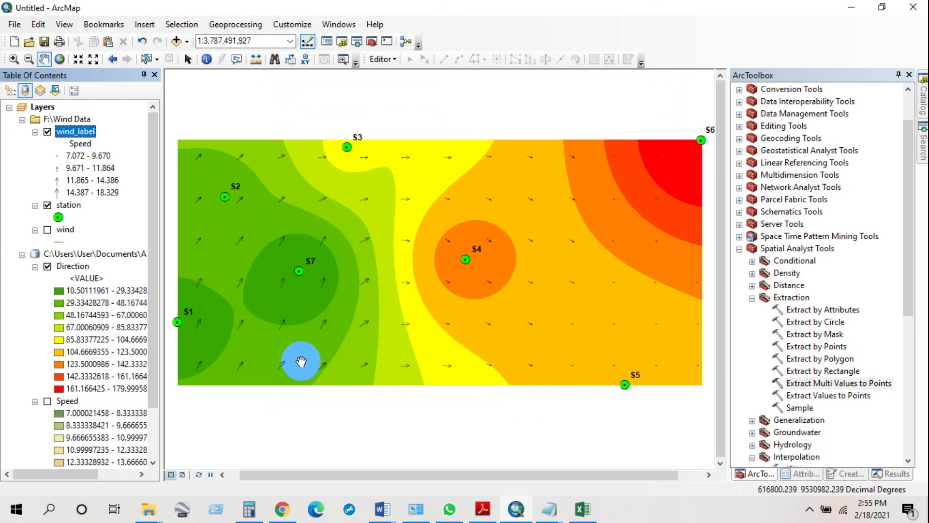
Step: Format the Direction raster's class labels with 3 significant digits, and apply the layer properties
right_click(77, 266)
click(119, 462)
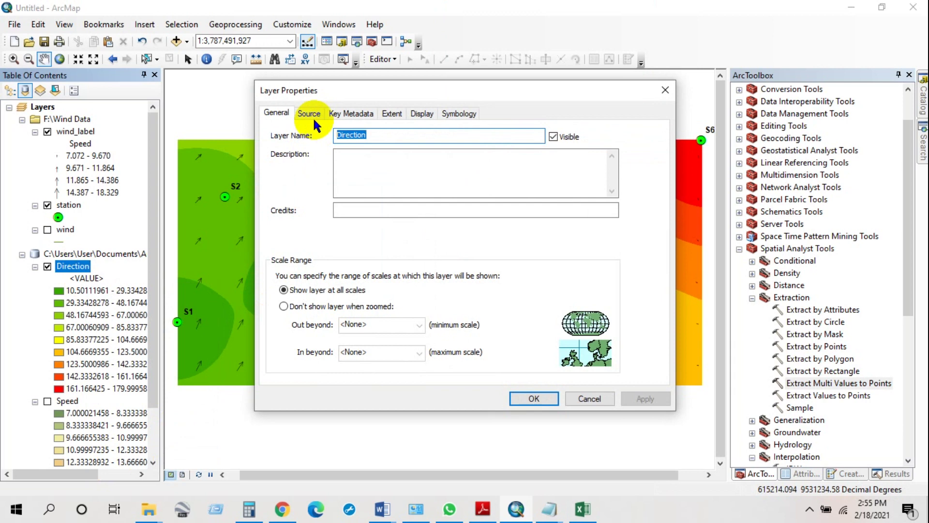
click(457, 112)
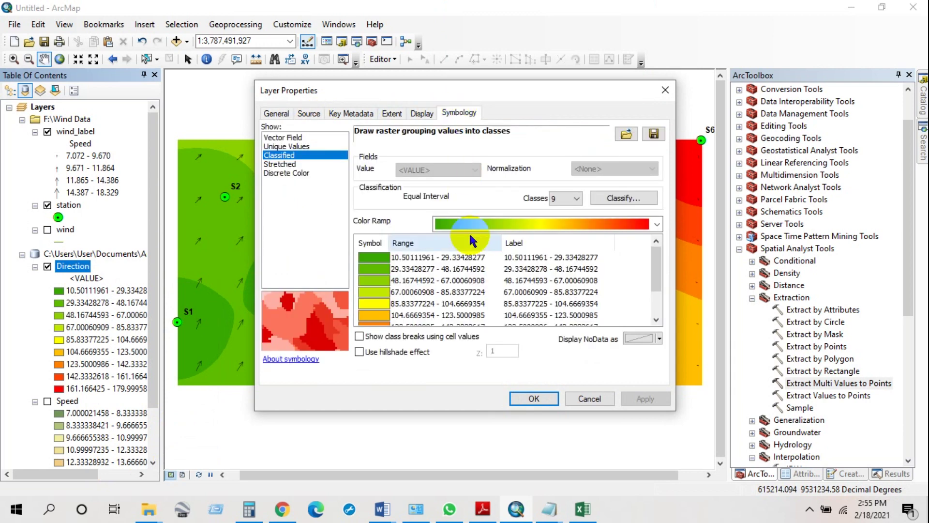
click(536, 240)
click(569, 263)
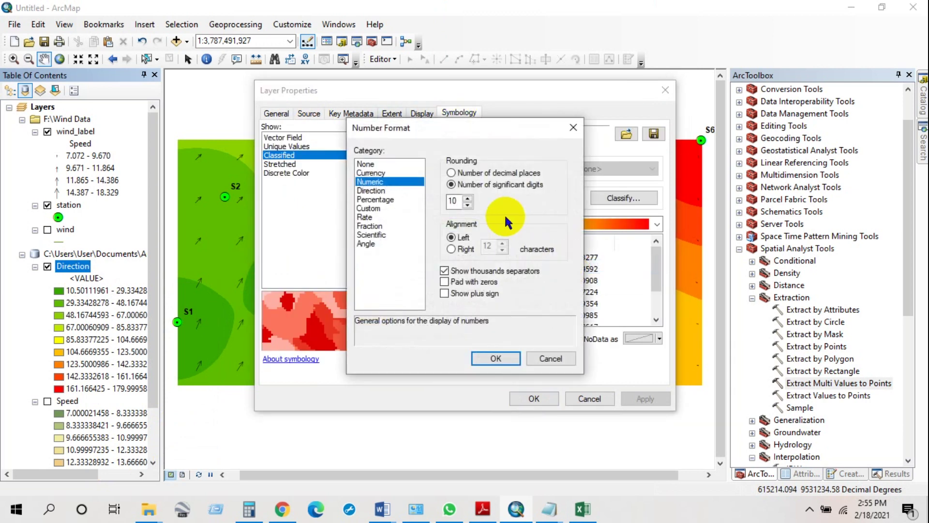
double_click(459, 201)
text(3)
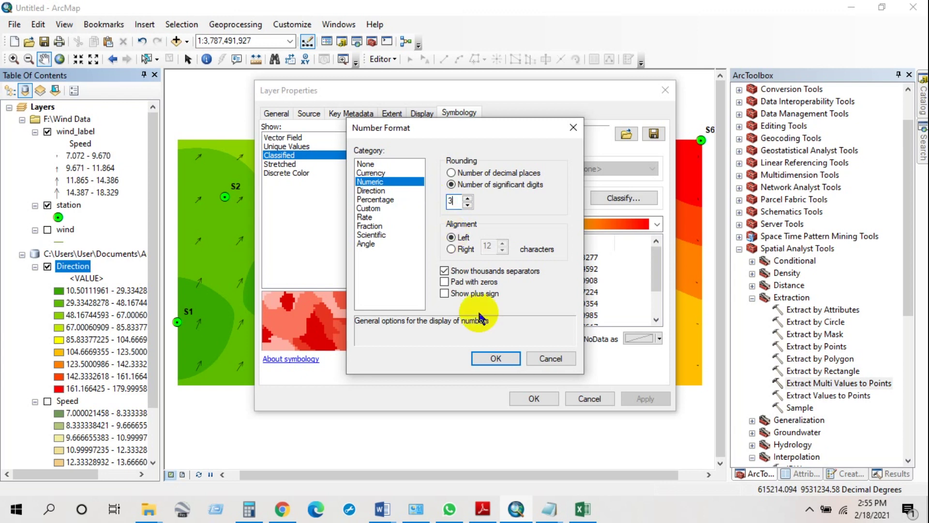
click(503, 357)
click(532, 395)
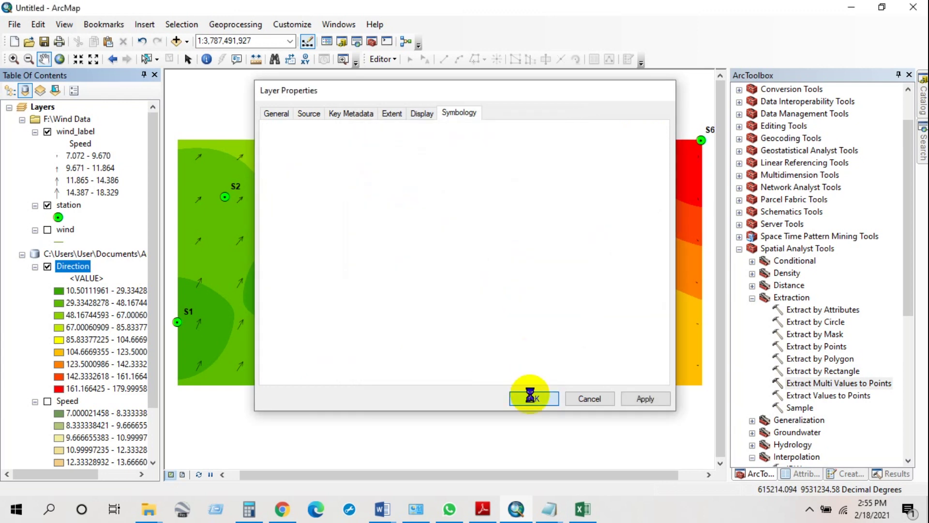
Step: Format the Speed raster's class labels with 3 significant digits, and apply the layer properties
scroll(90, 334, down, 2)
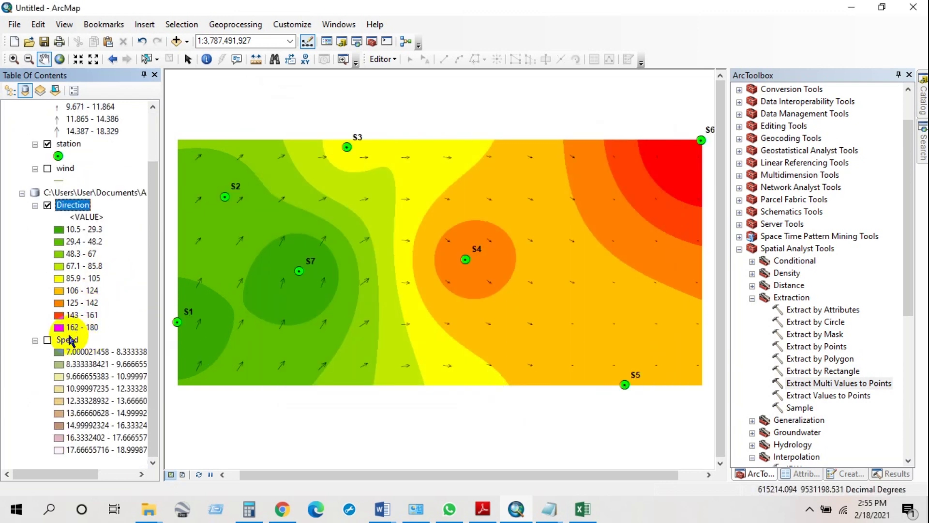
right_click(70, 341)
click(110, 325)
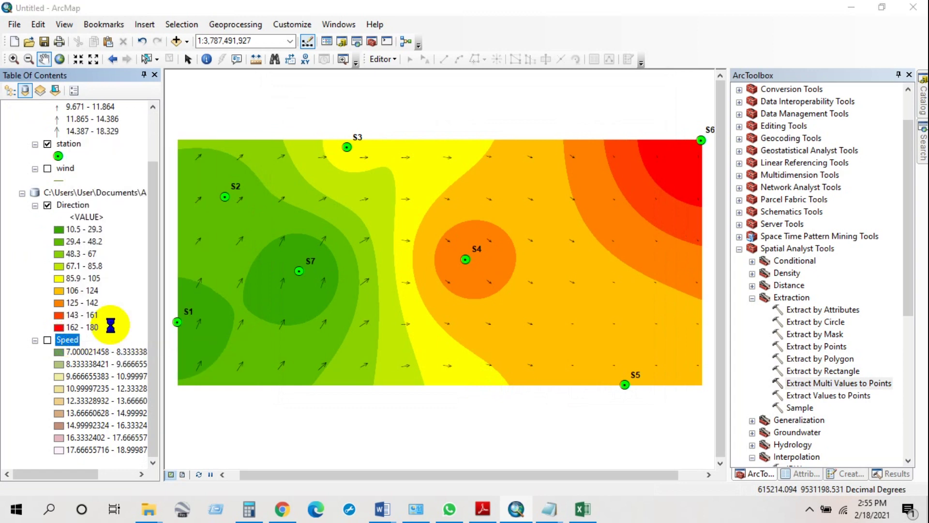
click(544, 242)
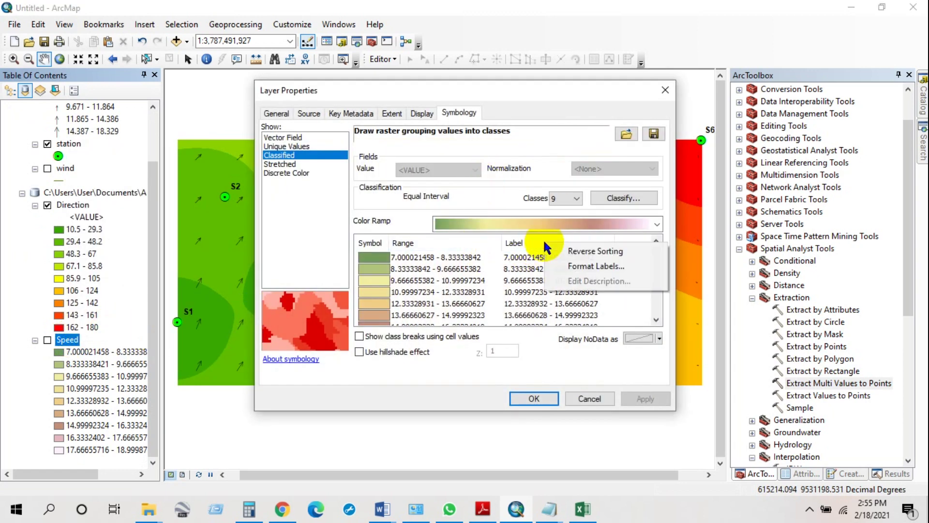
click(580, 267)
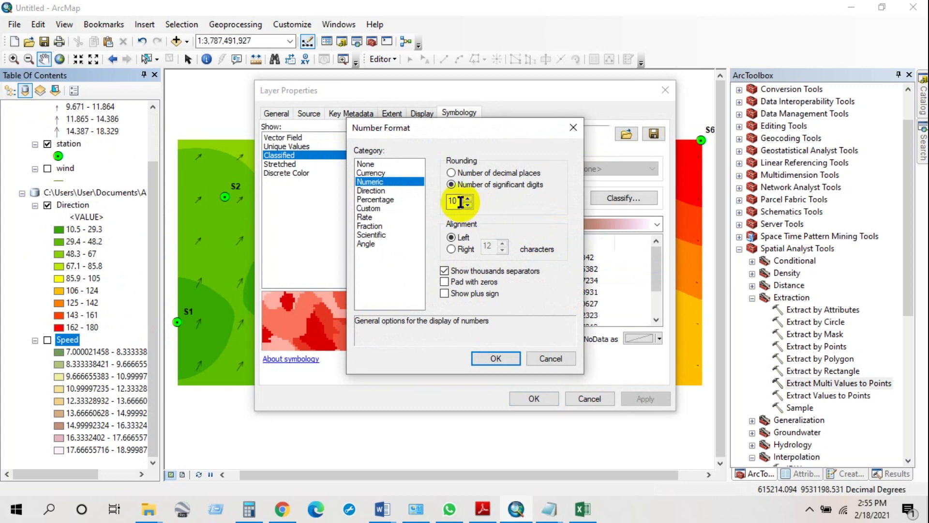
drag(457, 201, 438, 201)
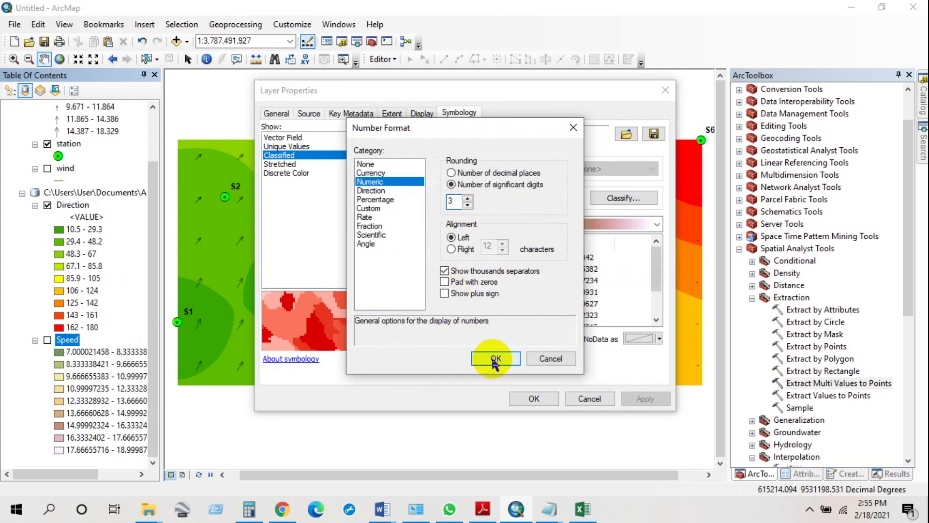
click(487, 361)
click(522, 396)
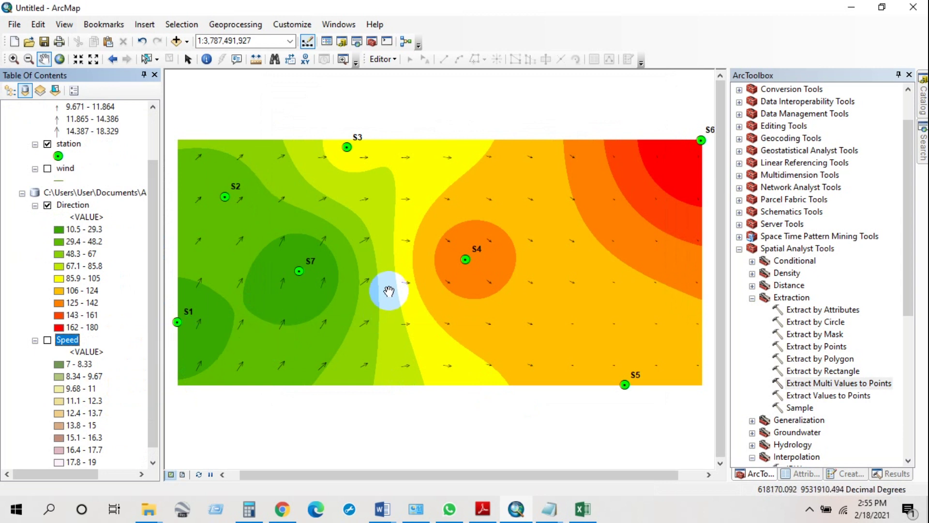
Step: Label the wind_label features with the Speed field, and apply the layer properties
scroll(93, 275, up, 3)
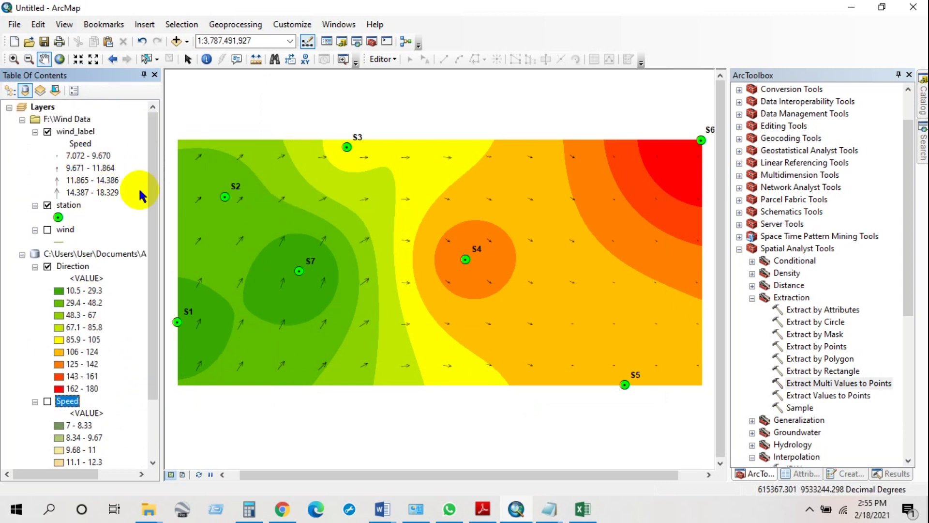
right_click(72, 136)
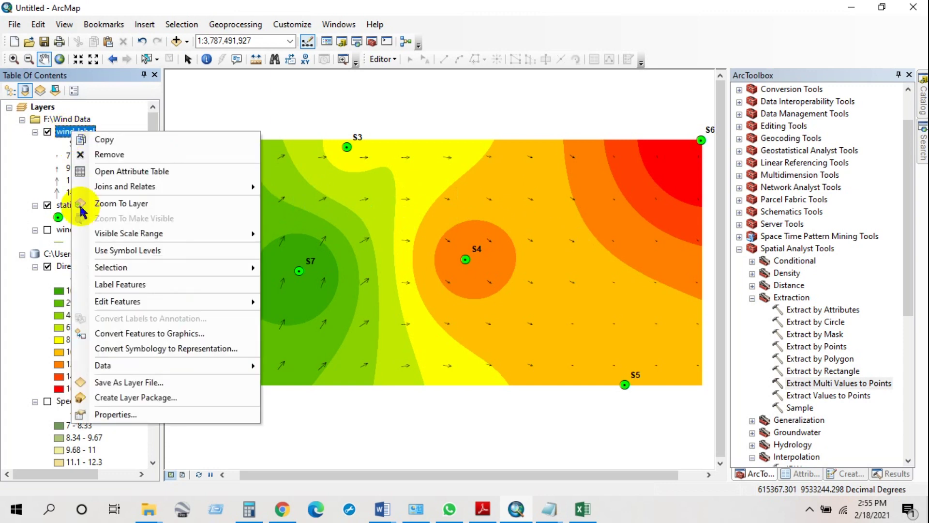
click(116, 412)
click(526, 105)
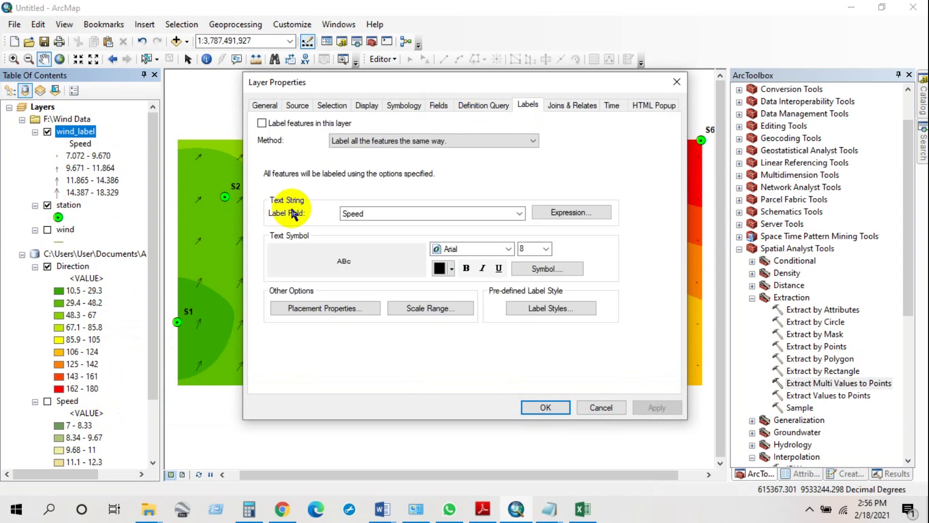
click(351, 213)
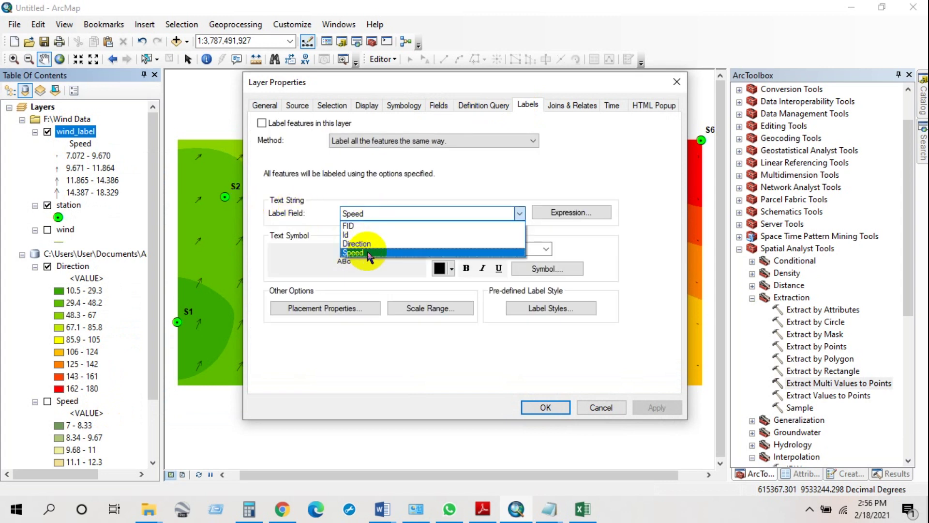
click(356, 253)
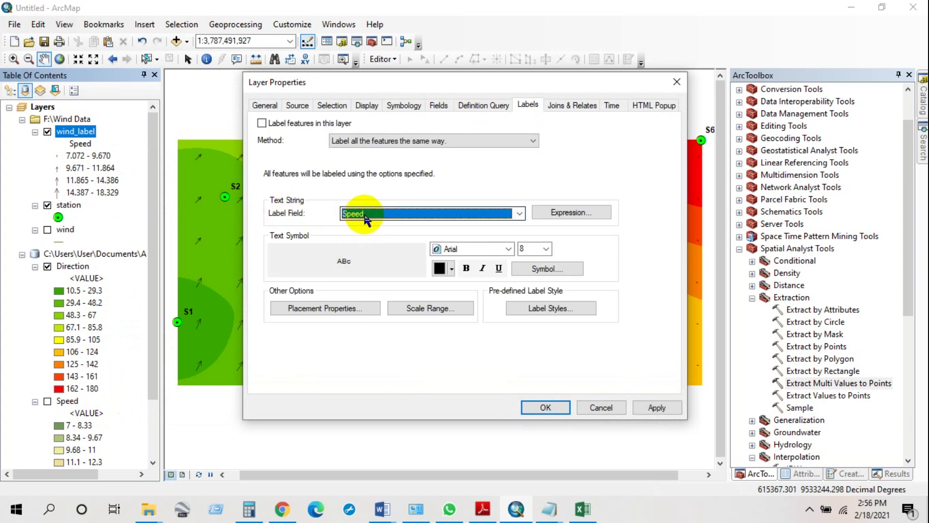
click(263, 121)
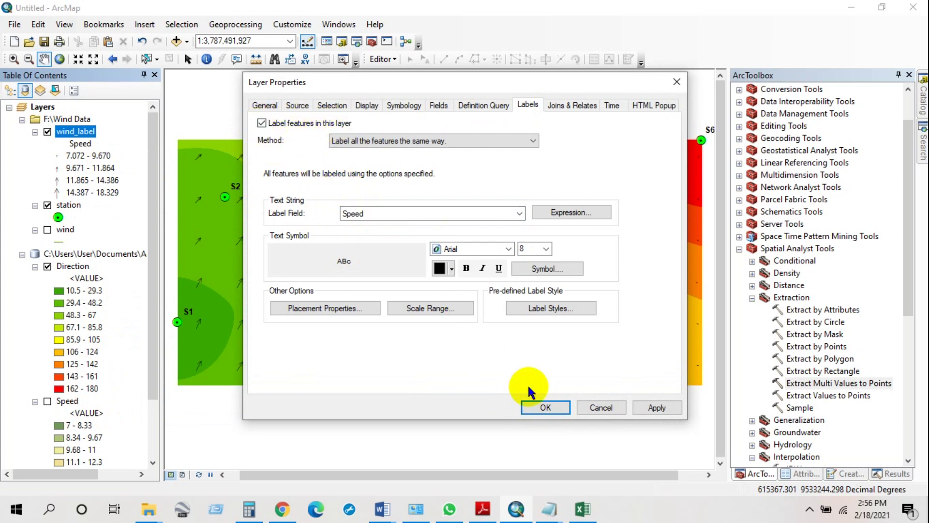
click(544, 407)
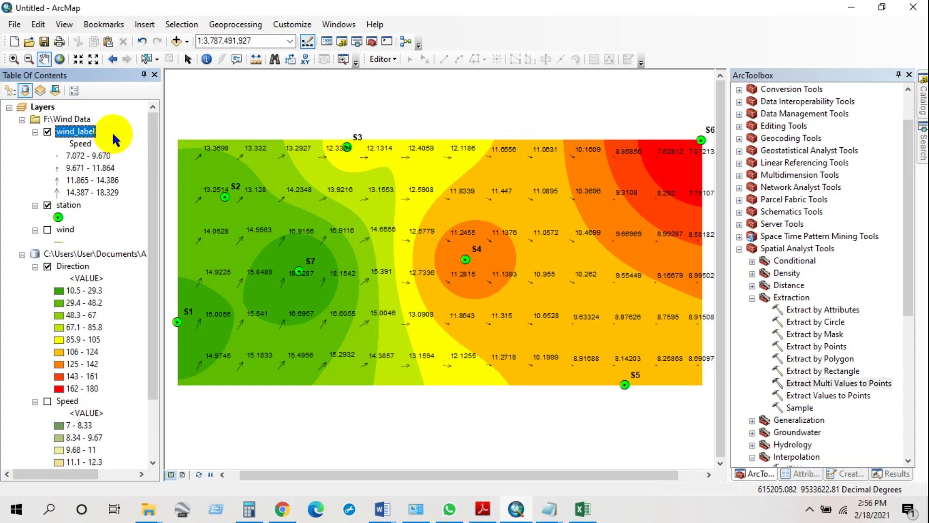
Step: Turn off the feature labels of the wind_label layer
click(78, 134)
right_click(77, 135)
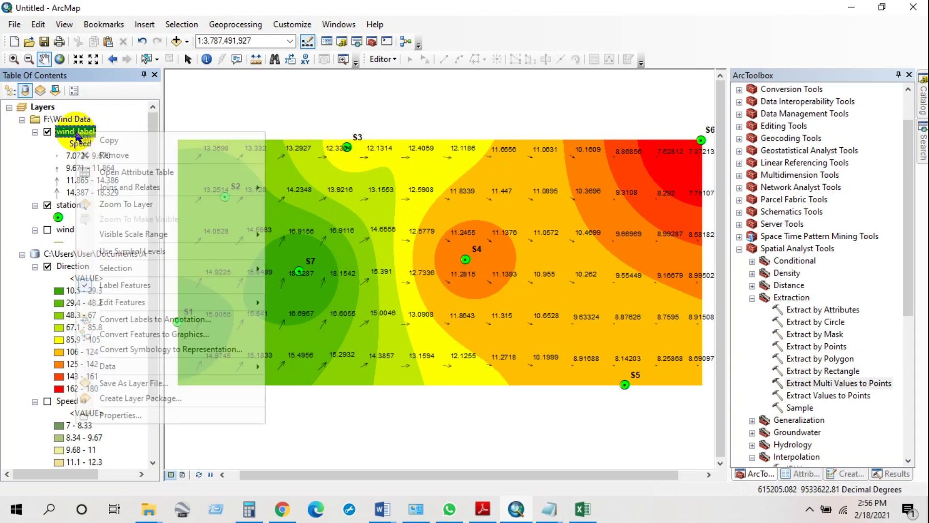
click(116, 286)
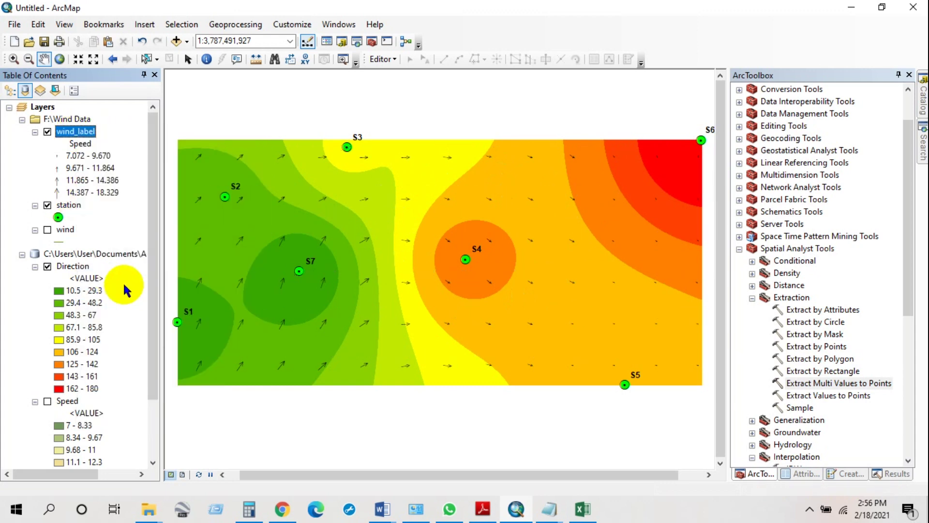
Step: Hide the Direction raster to view the wind arrows and stations alone, and show the raster again
click(47, 267)
mouse_move(314, 303)
mouse_down()
mouse_move(322, 301)
mouse_move(314, 300)
mouse_up()
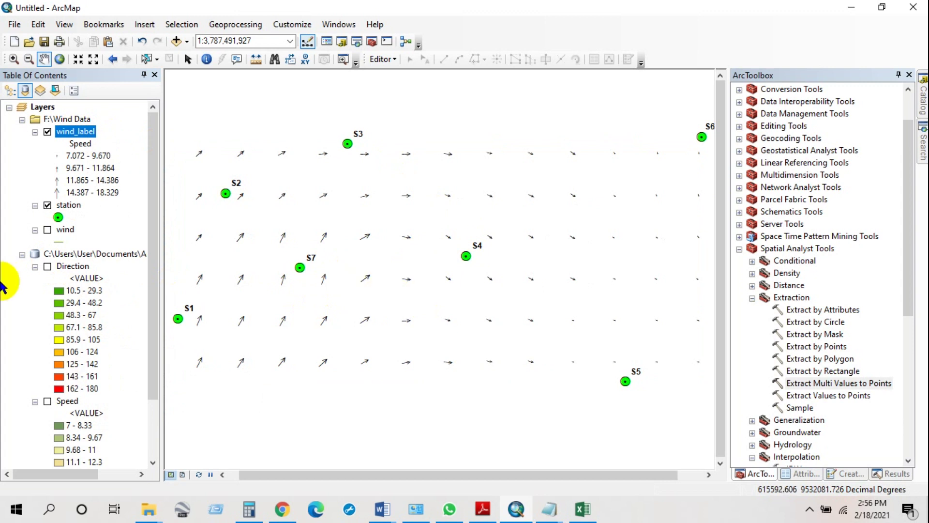
click(47, 266)
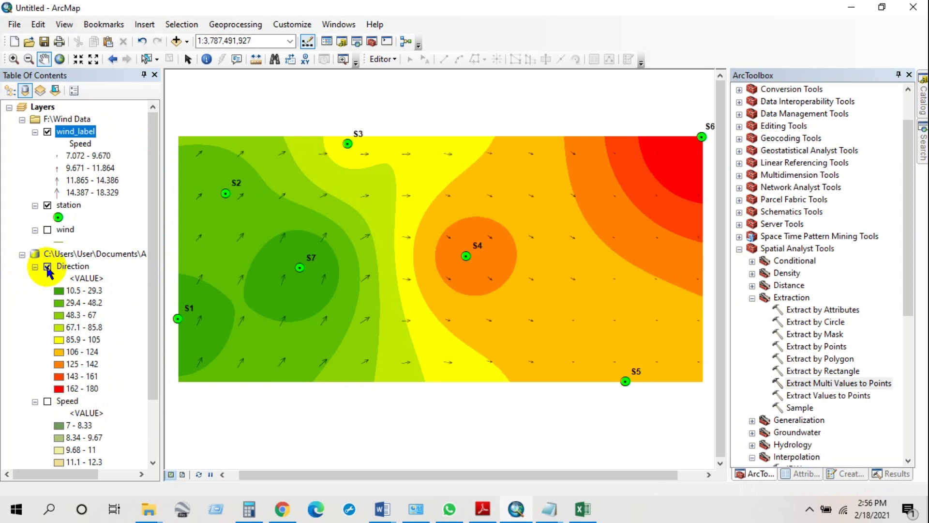